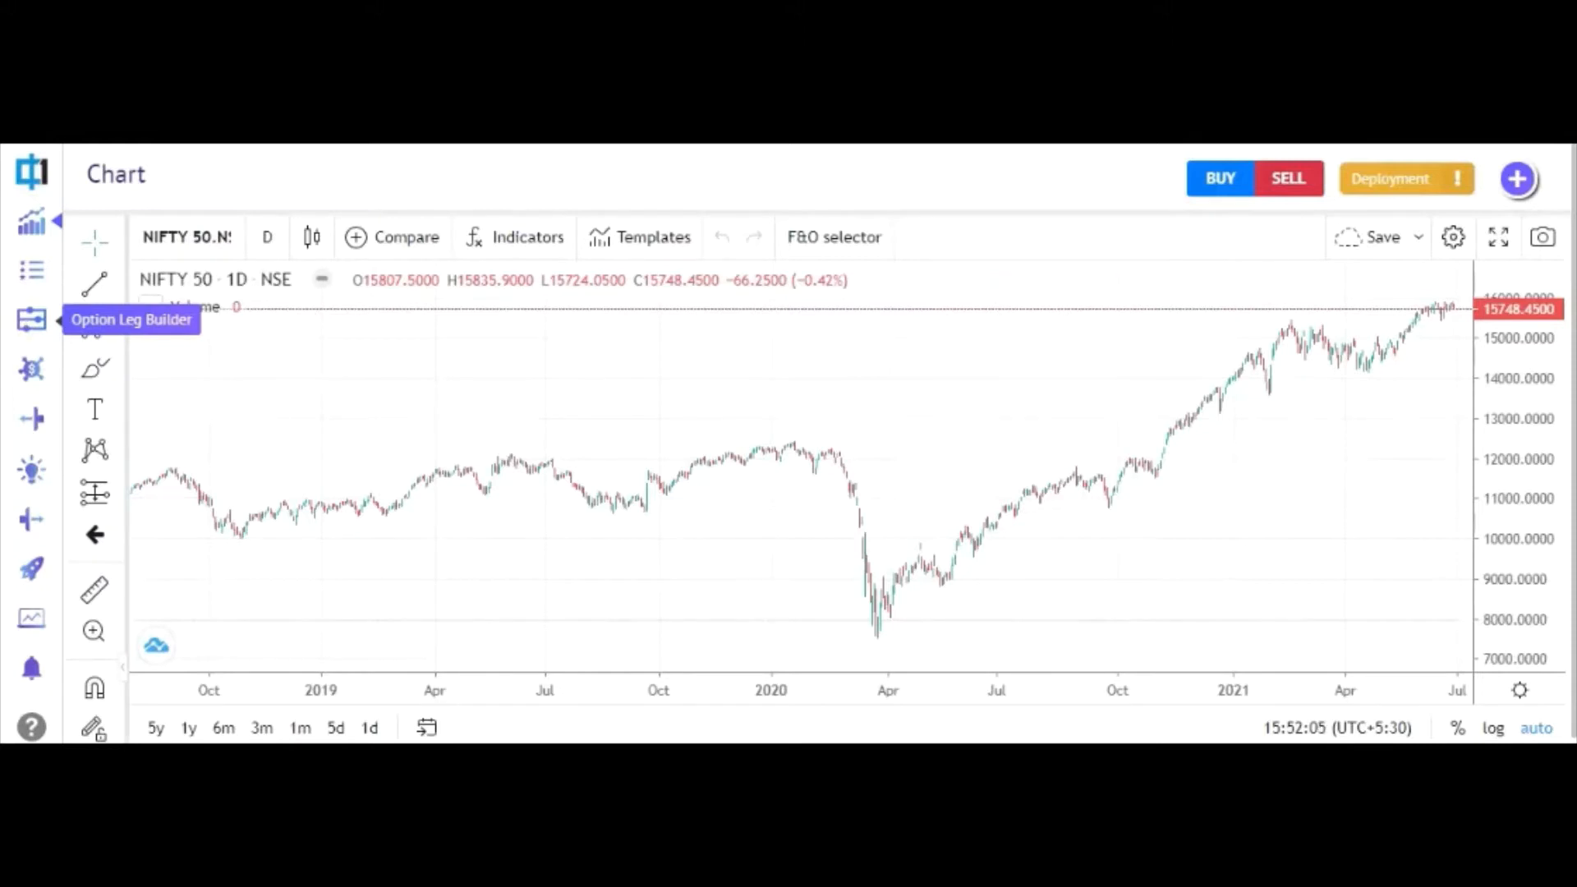
pyautogui.click(32, 320)
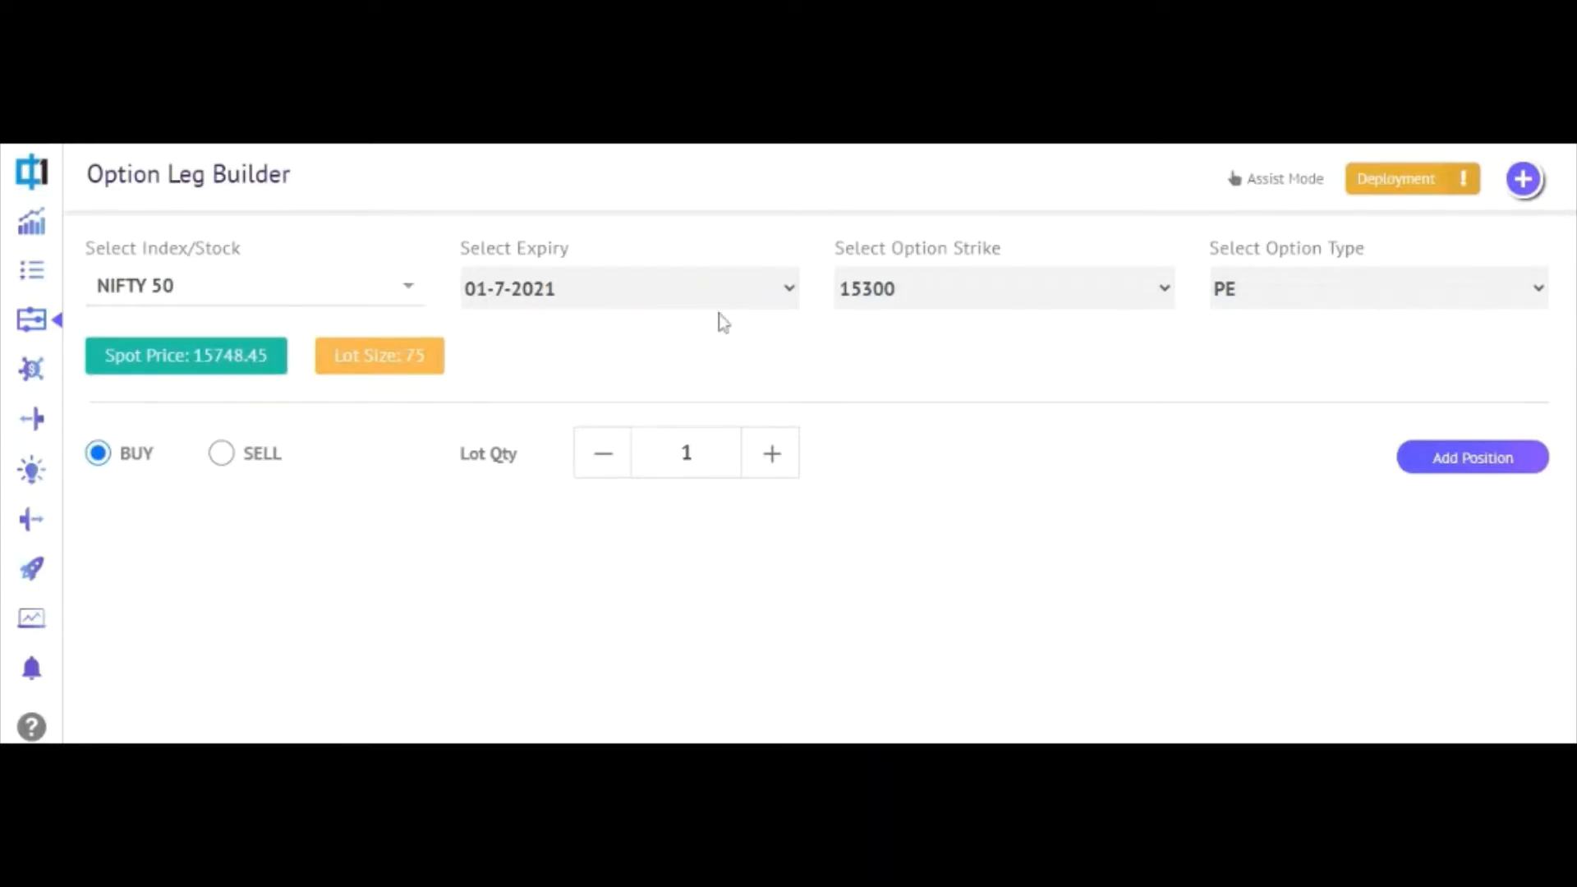
pyautogui.click(678, 357)
pyautogui.click(1043, 312)
pyautogui.click(222, 457)
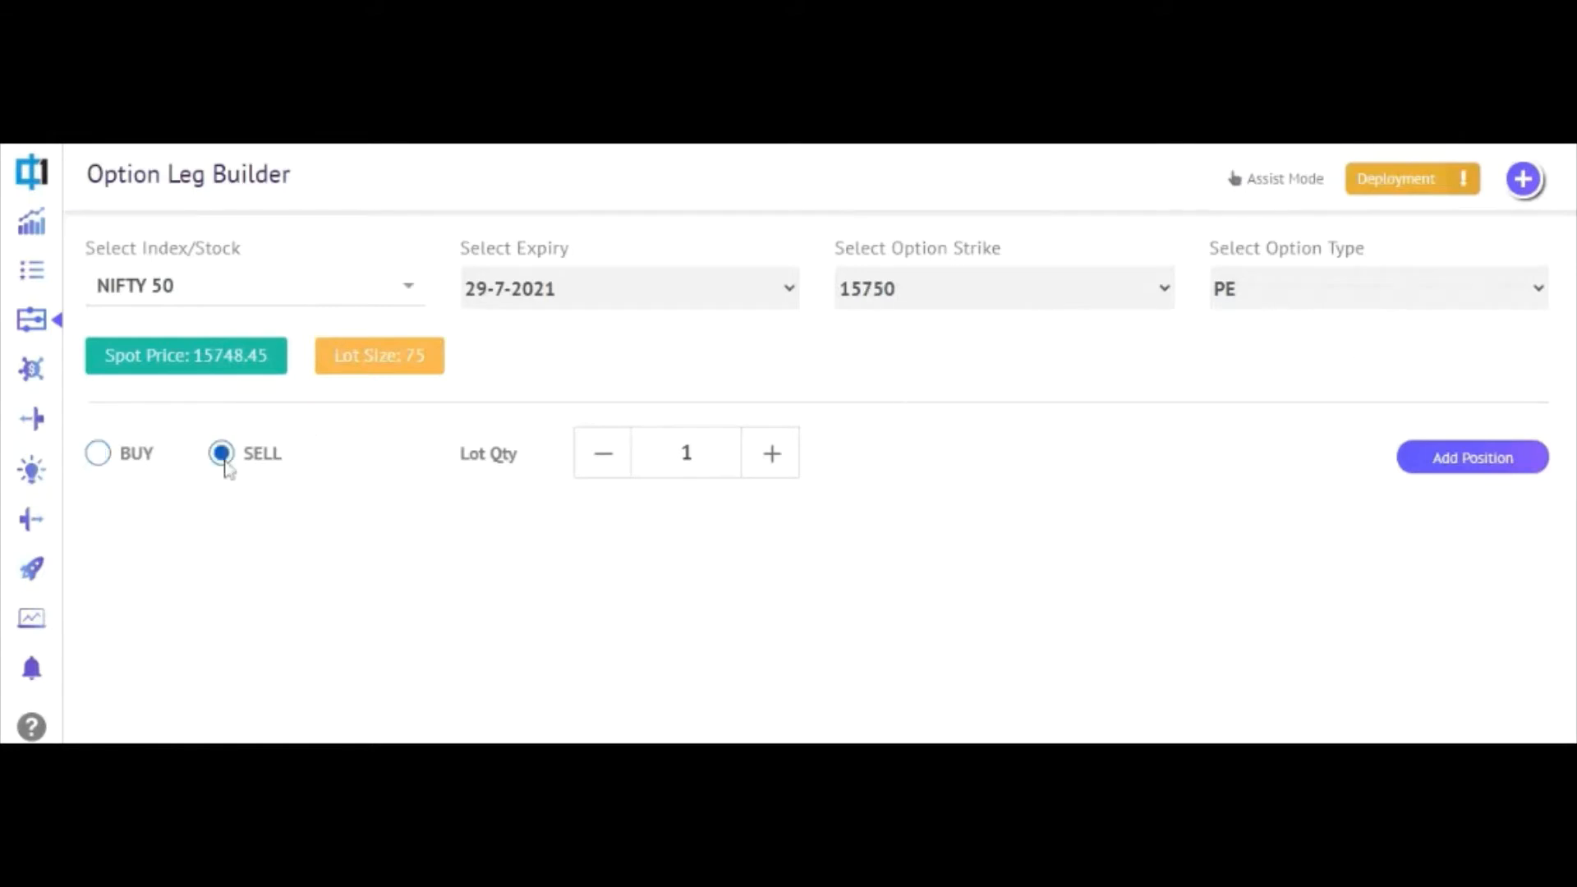
pyautogui.click(1473, 463)
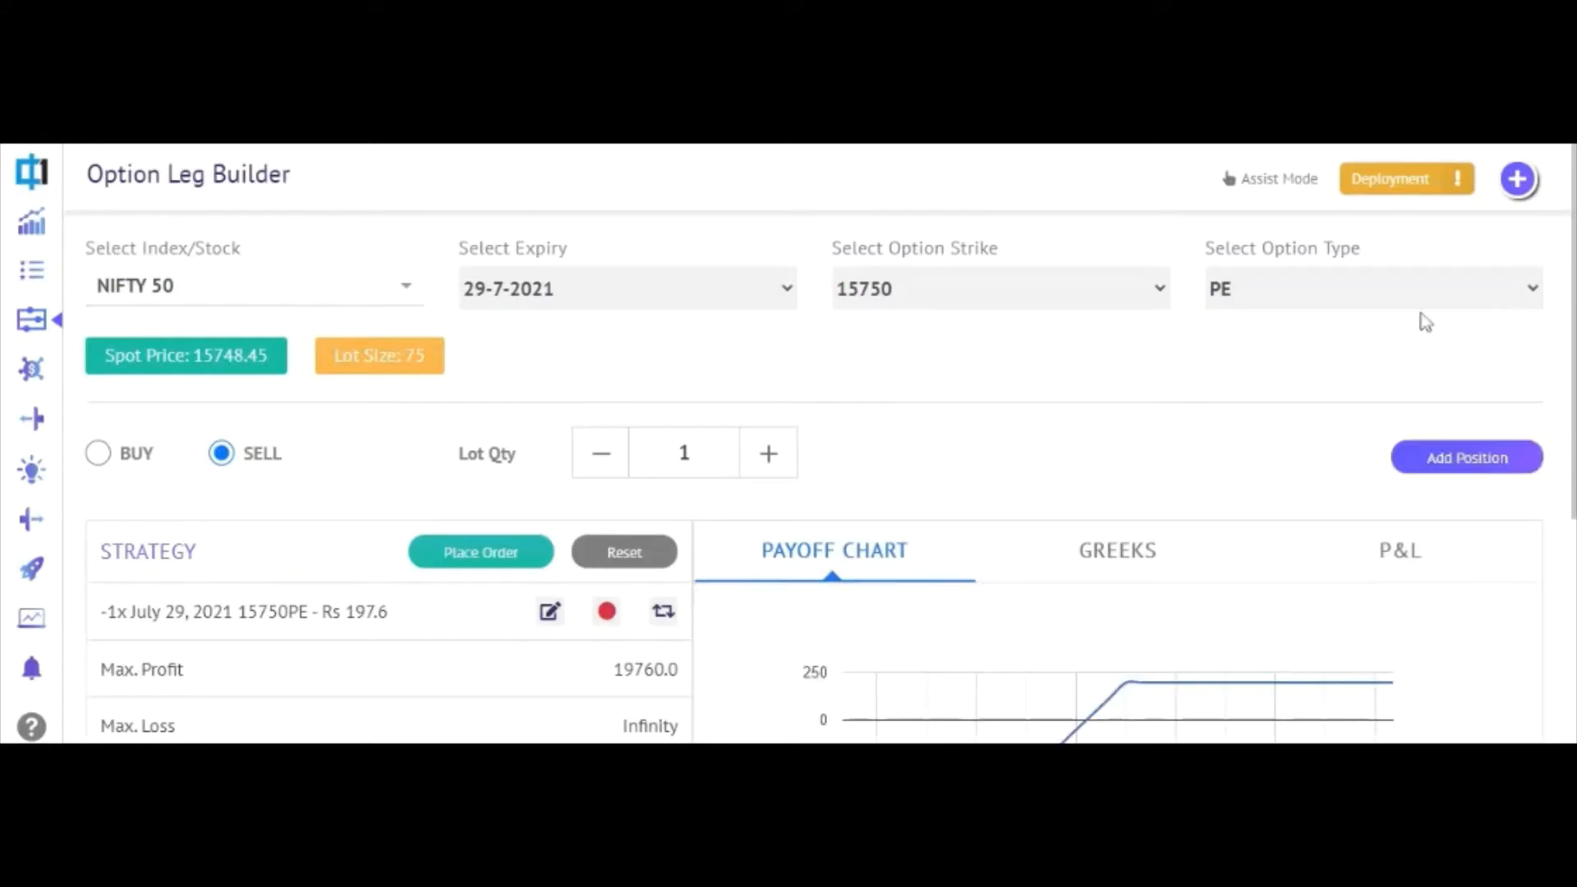
pyautogui.click(1426, 322)
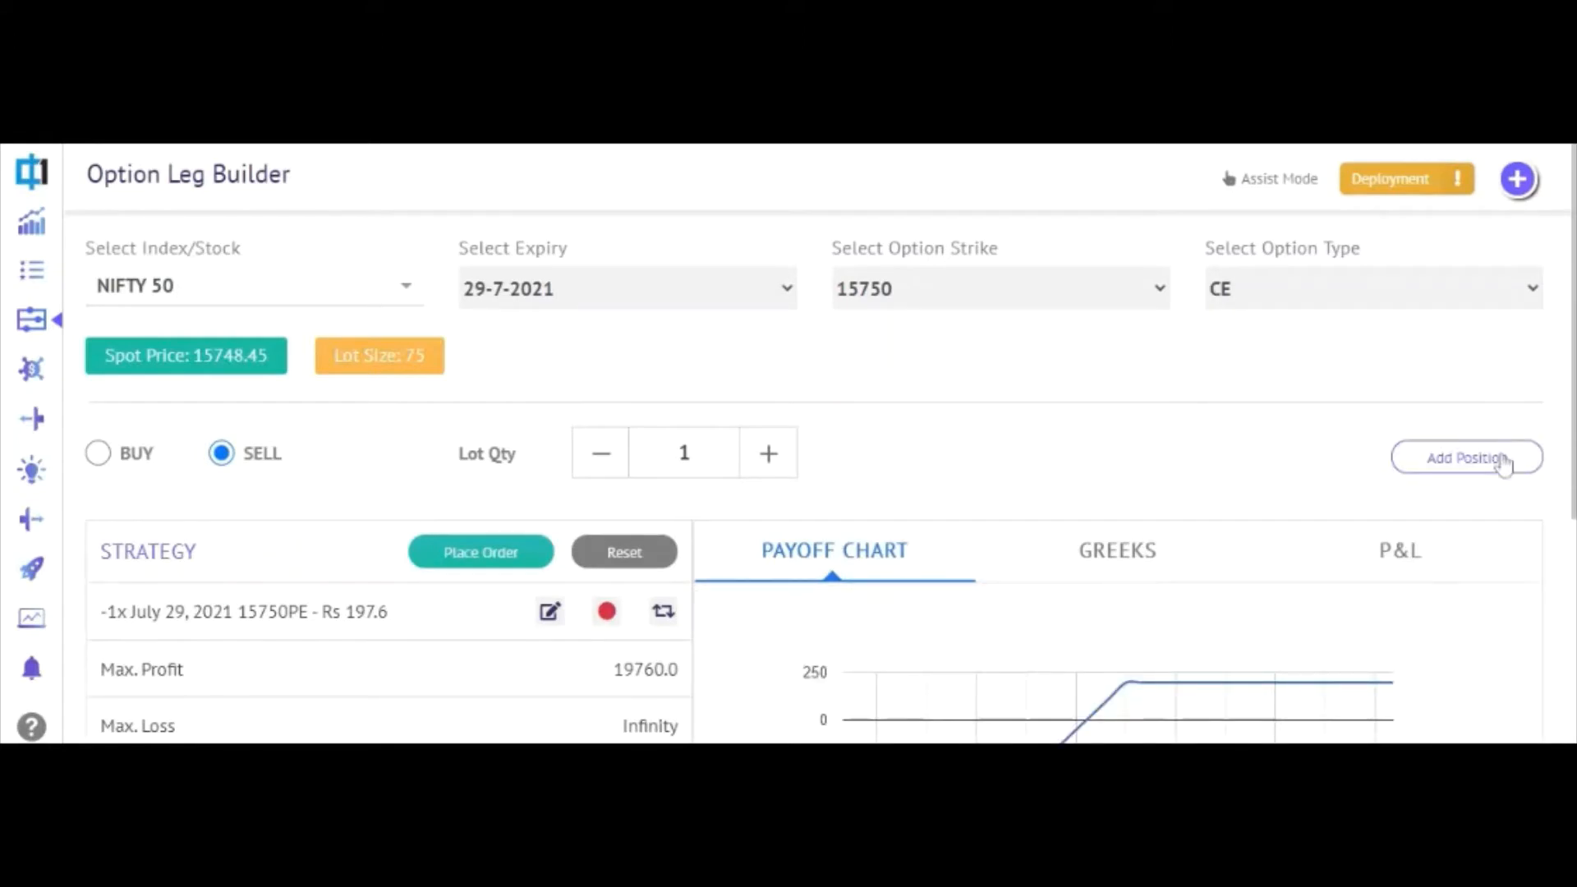
pyautogui.click(1503, 461)
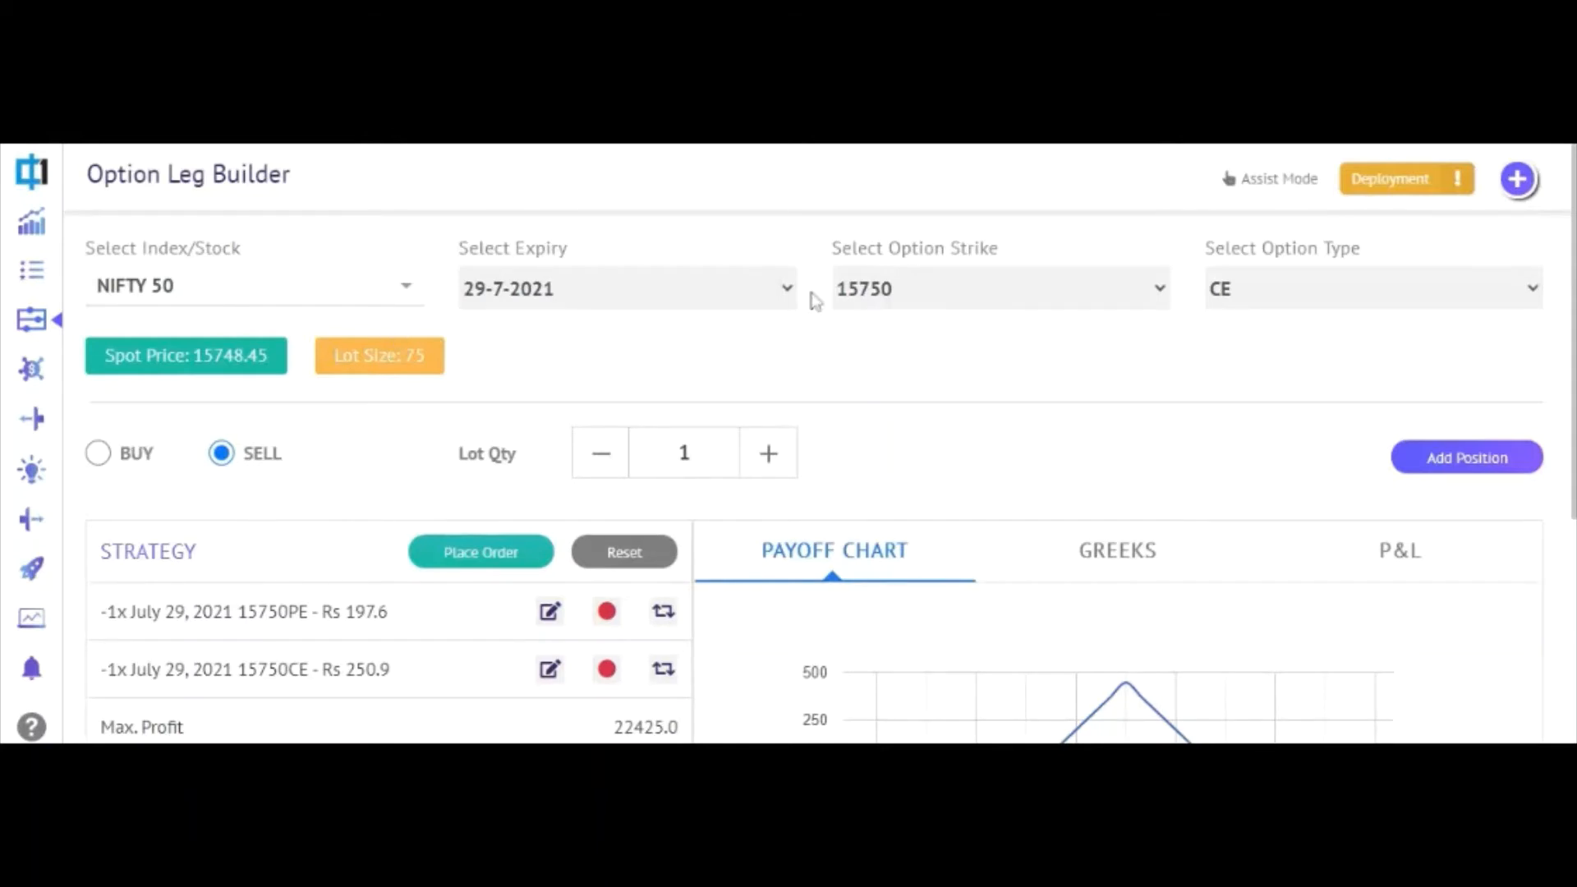
pyautogui.click(99, 456)
pyautogui.click(1502, 462)
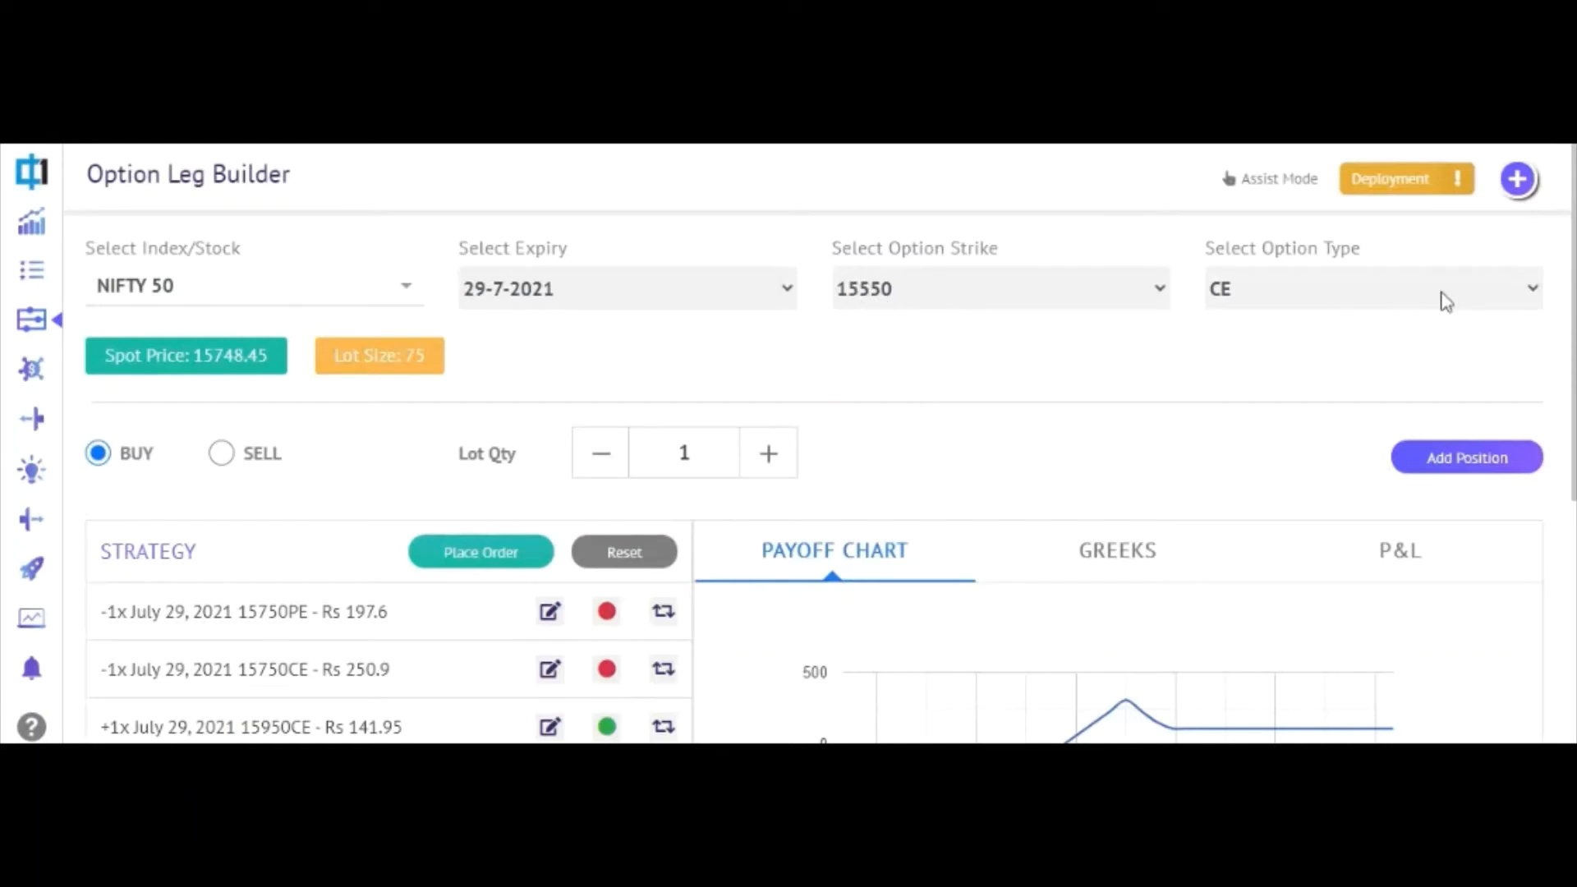
pyautogui.click(1374, 320)
# Step: Review the strategy's legs, payoff chart and summary figures from maximum profit through net credit
pyautogui.scroll(-2, 877, 436)
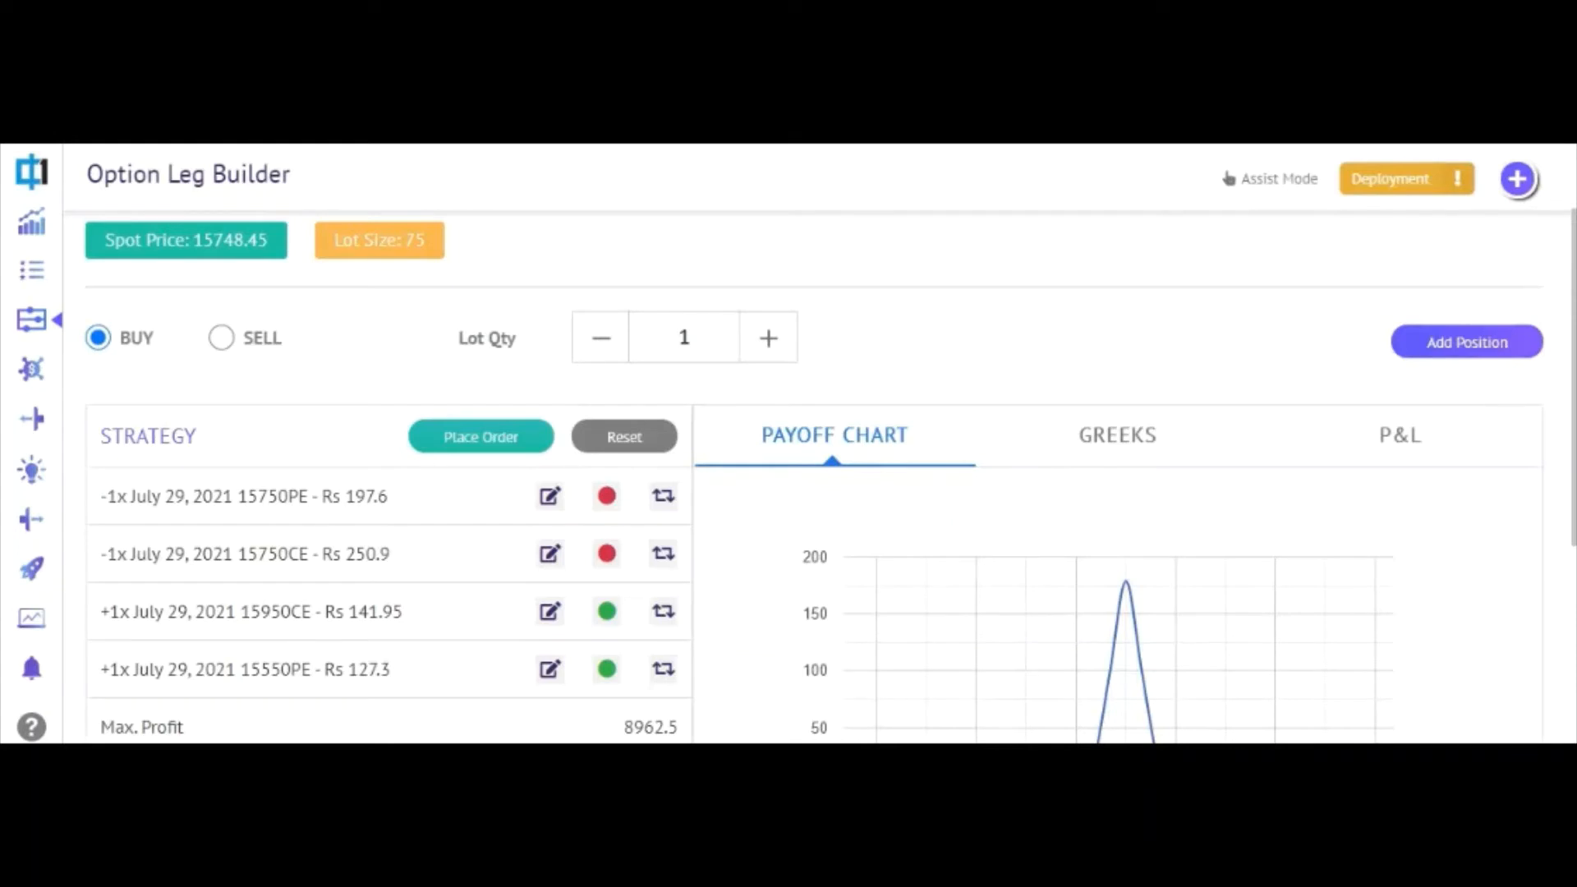
pyautogui.scroll(-3, 789, 476)
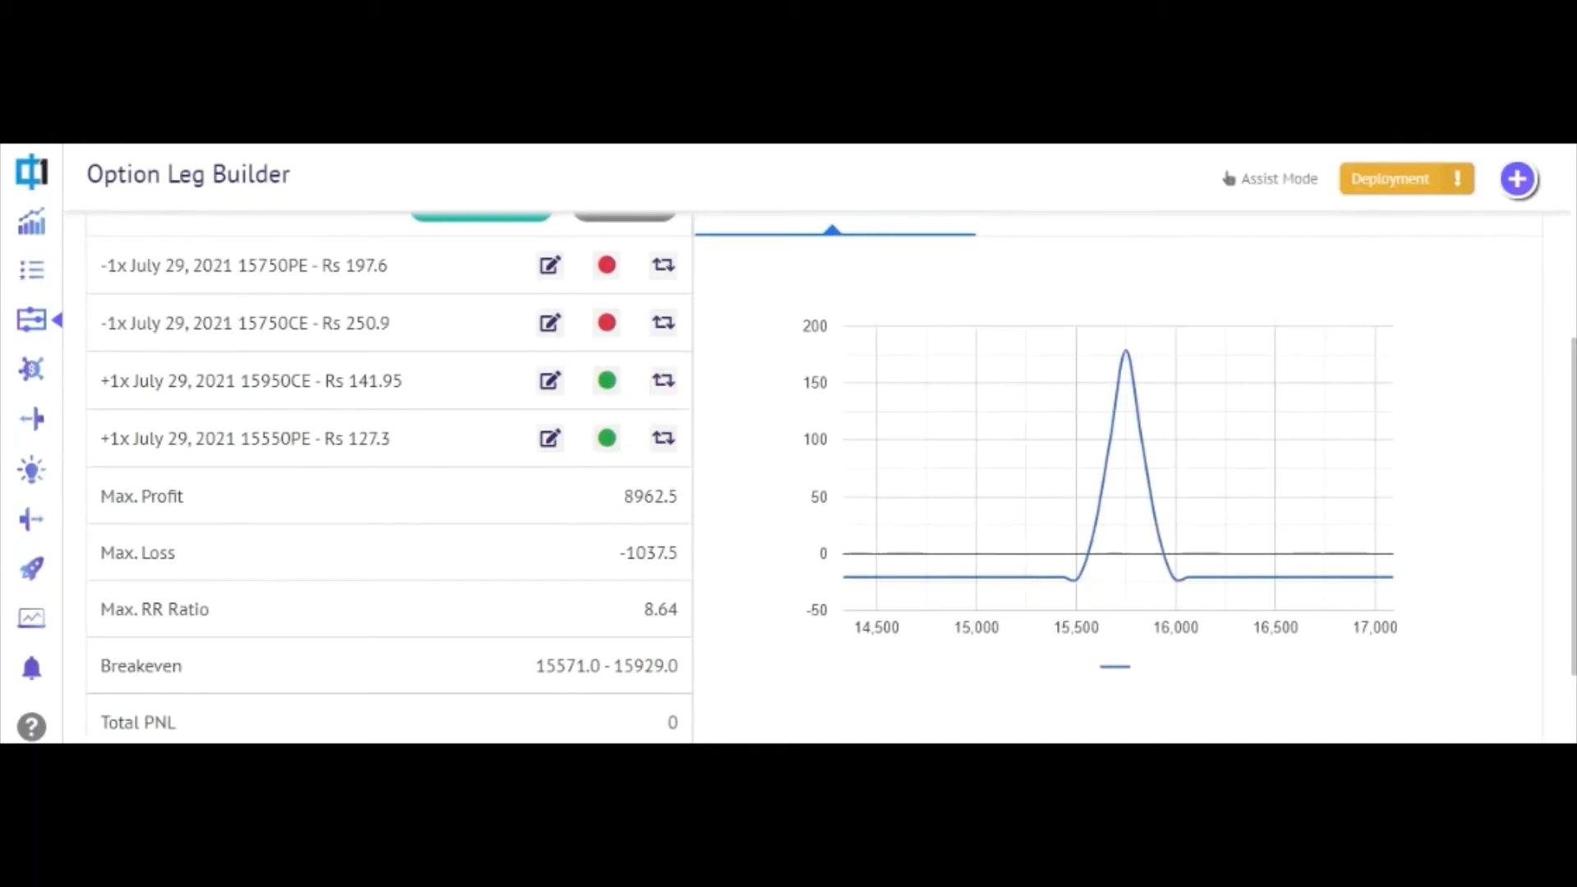
pyautogui.scroll(-2, 703, 618)
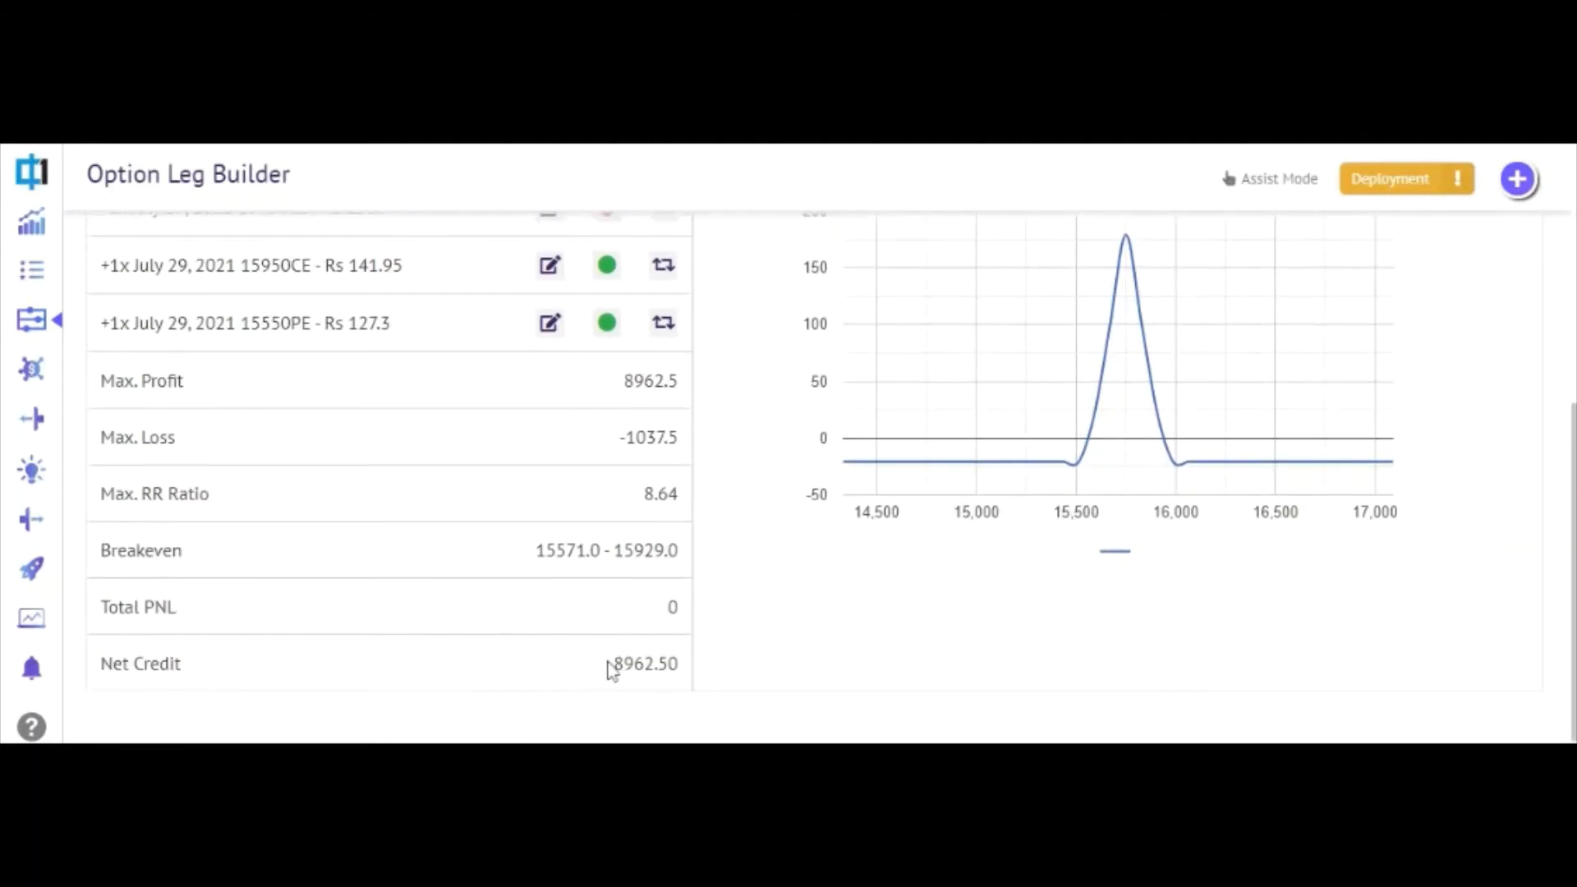
pyautogui.moveTo(610, 670); pyautogui.dragTo(679, 668)
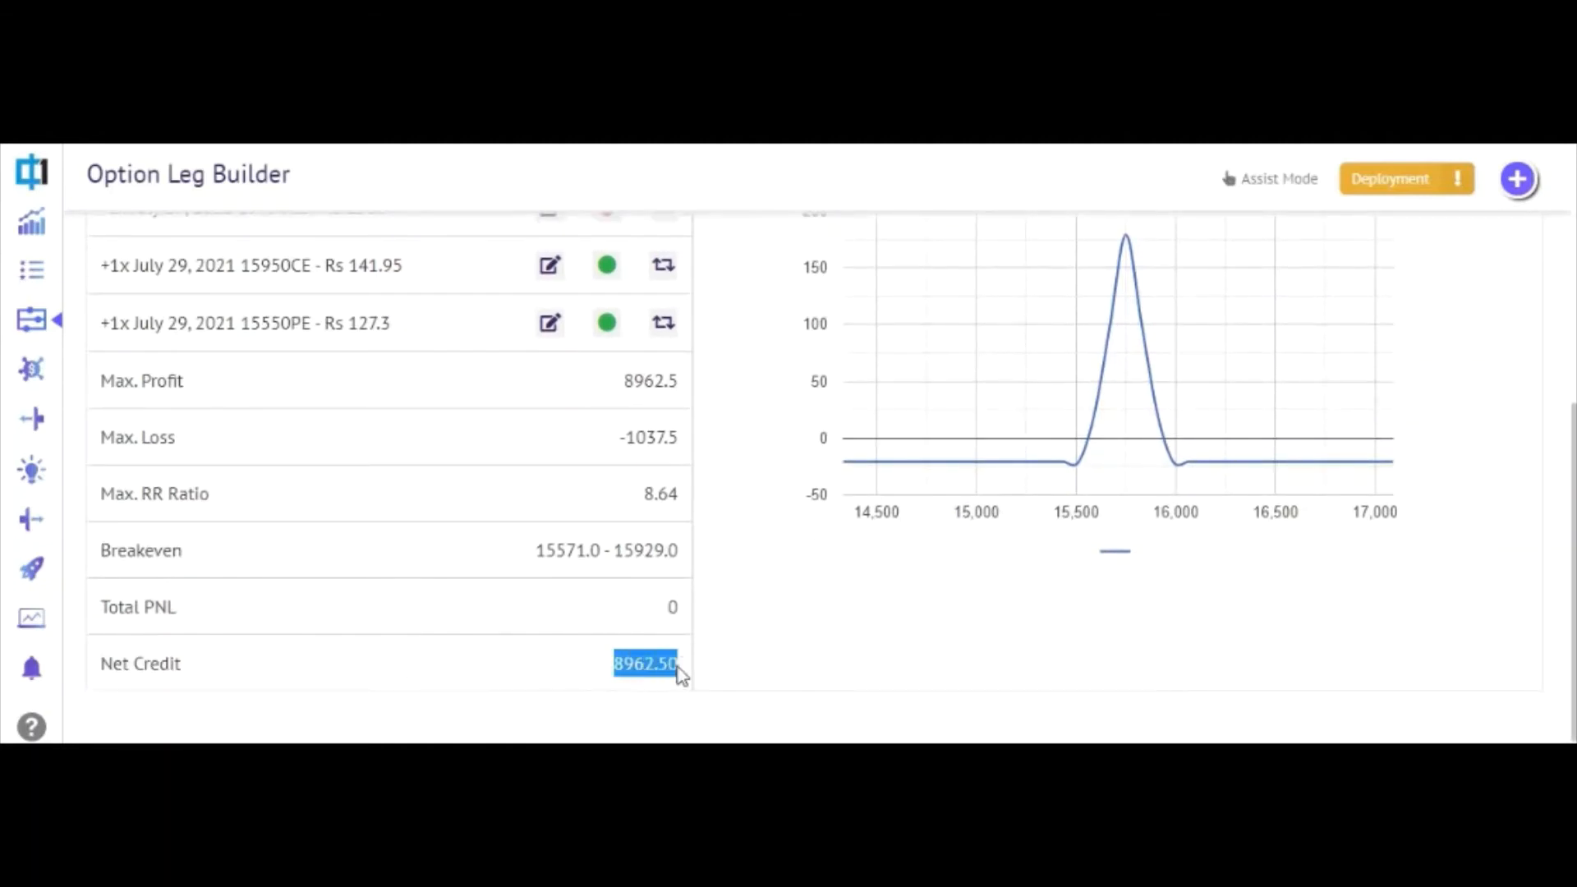
pyautogui.click(757, 621)
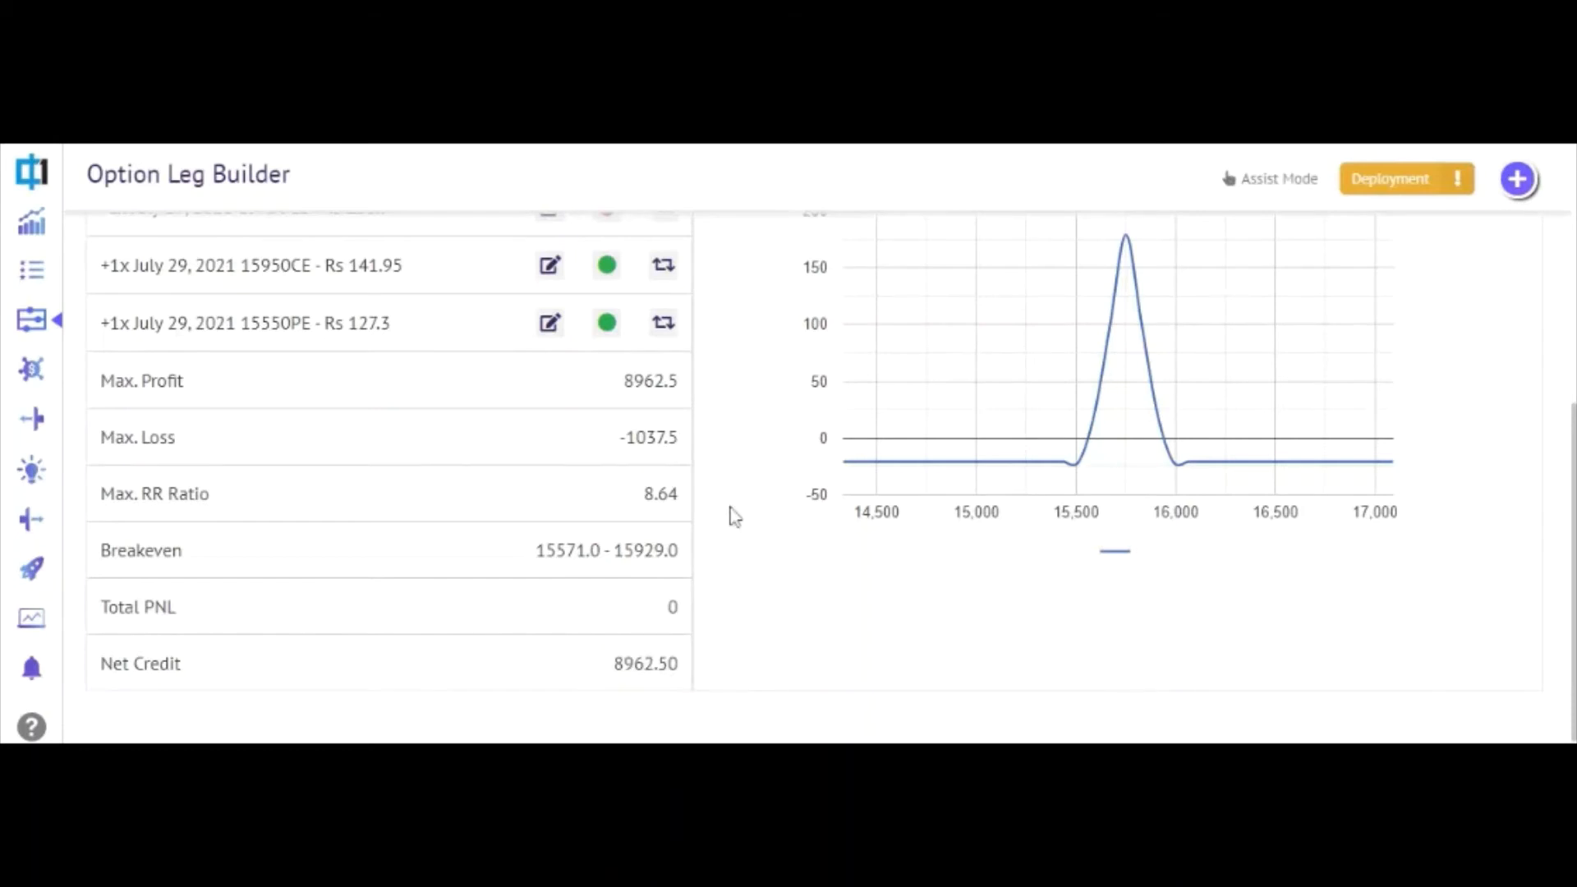
# Step: Edit the two sold 15750 legs, PE and CE, setting the lot quantity of each to 2
pyautogui.scroll(3, 880, 577)
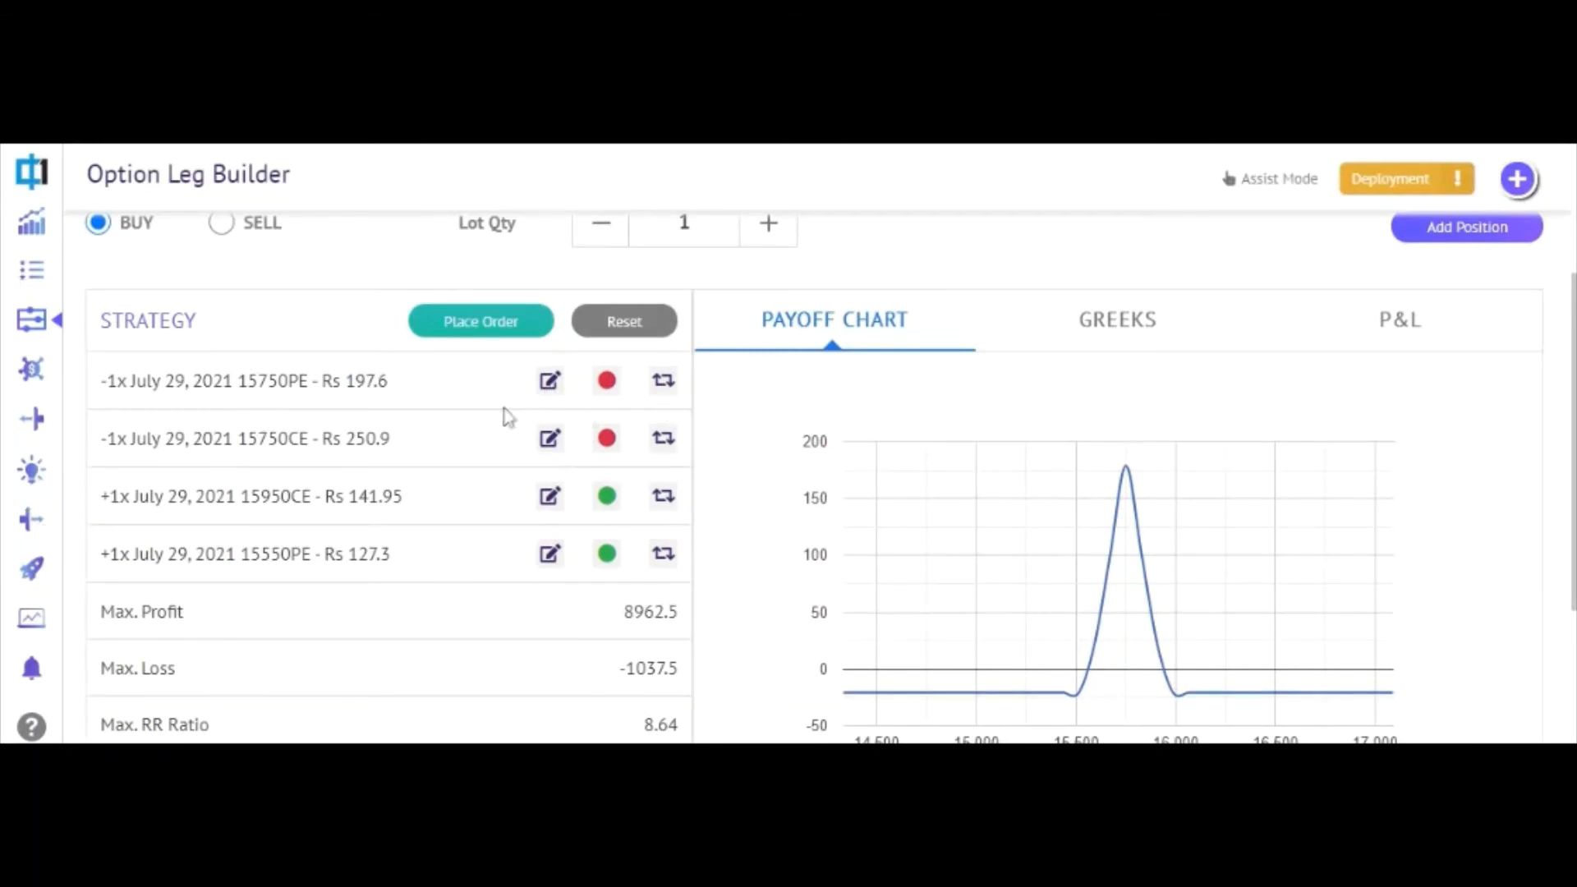
pyautogui.click(550, 382)
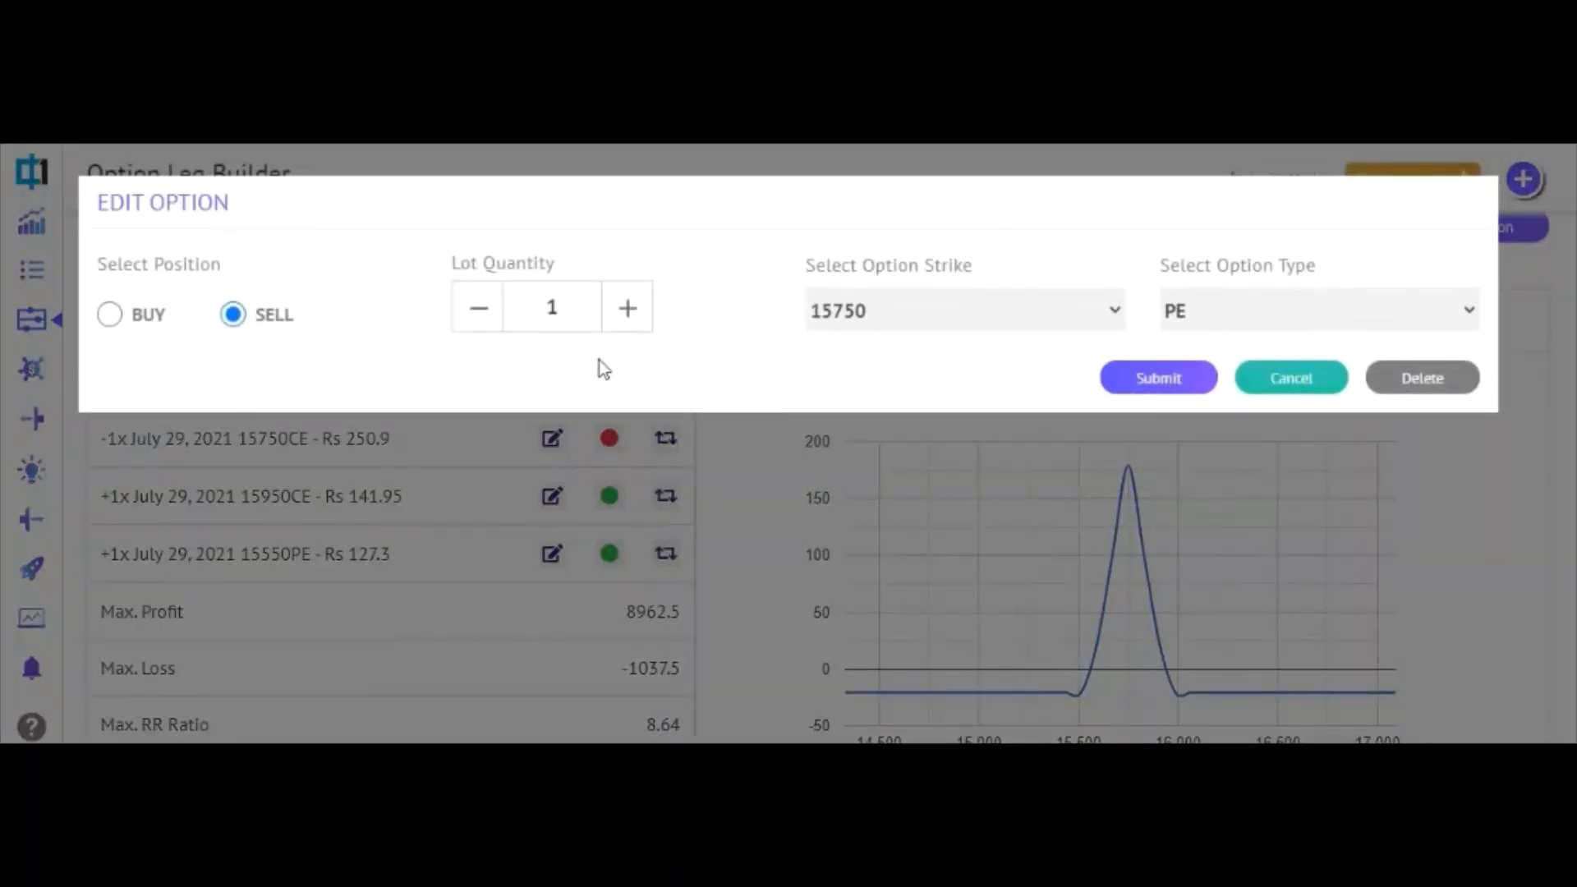
pyautogui.click(1161, 378)
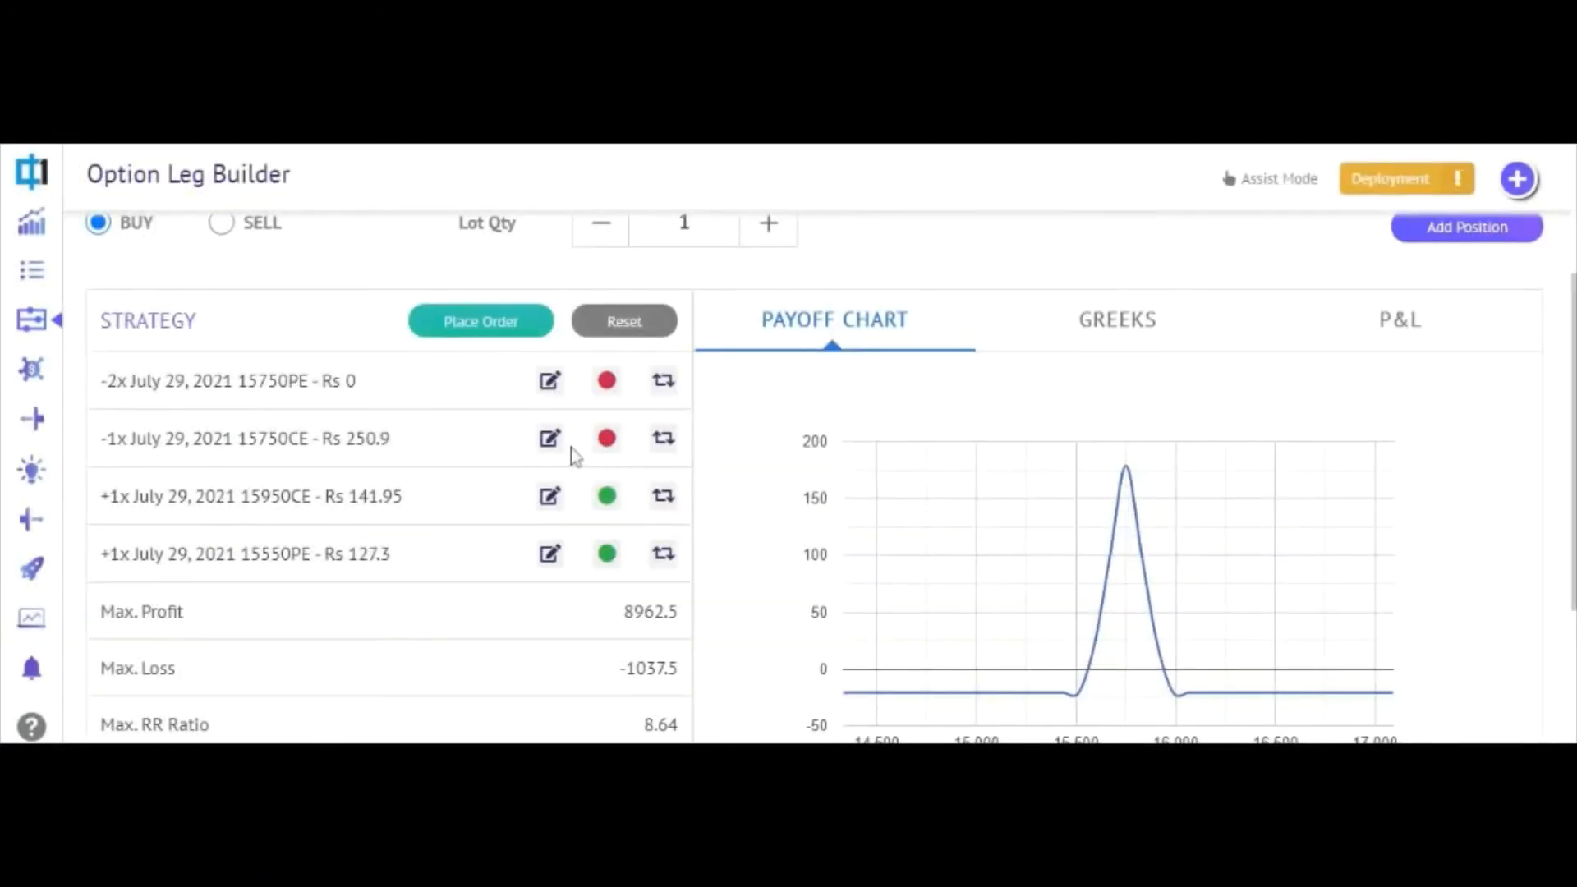
pyautogui.click(552, 438)
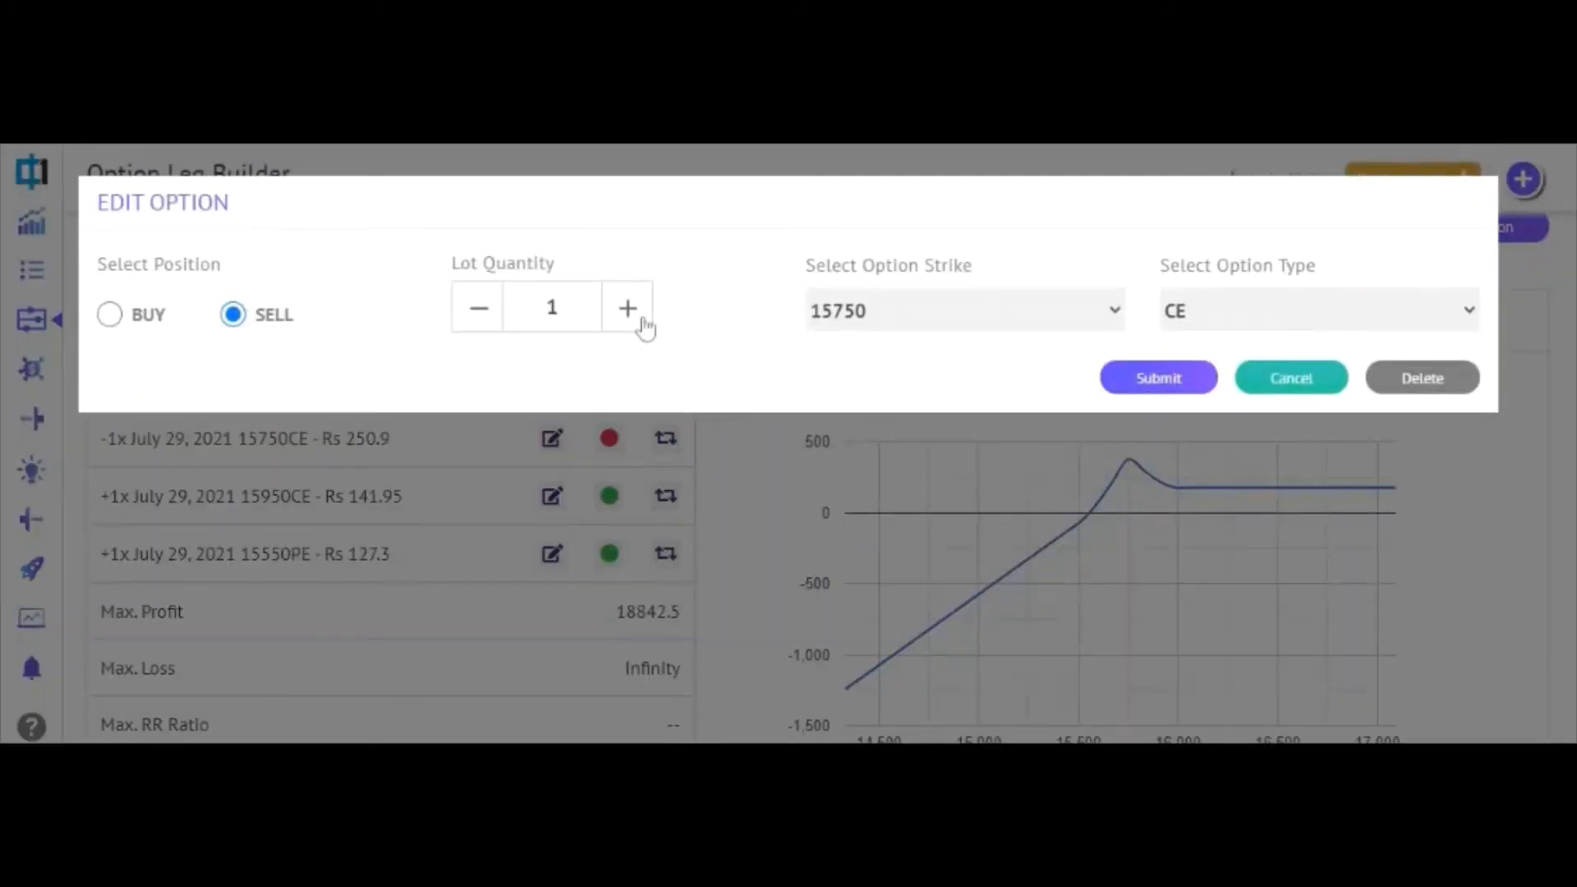
pyautogui.click(627, 308)
pyautogui.click(1157, 379)
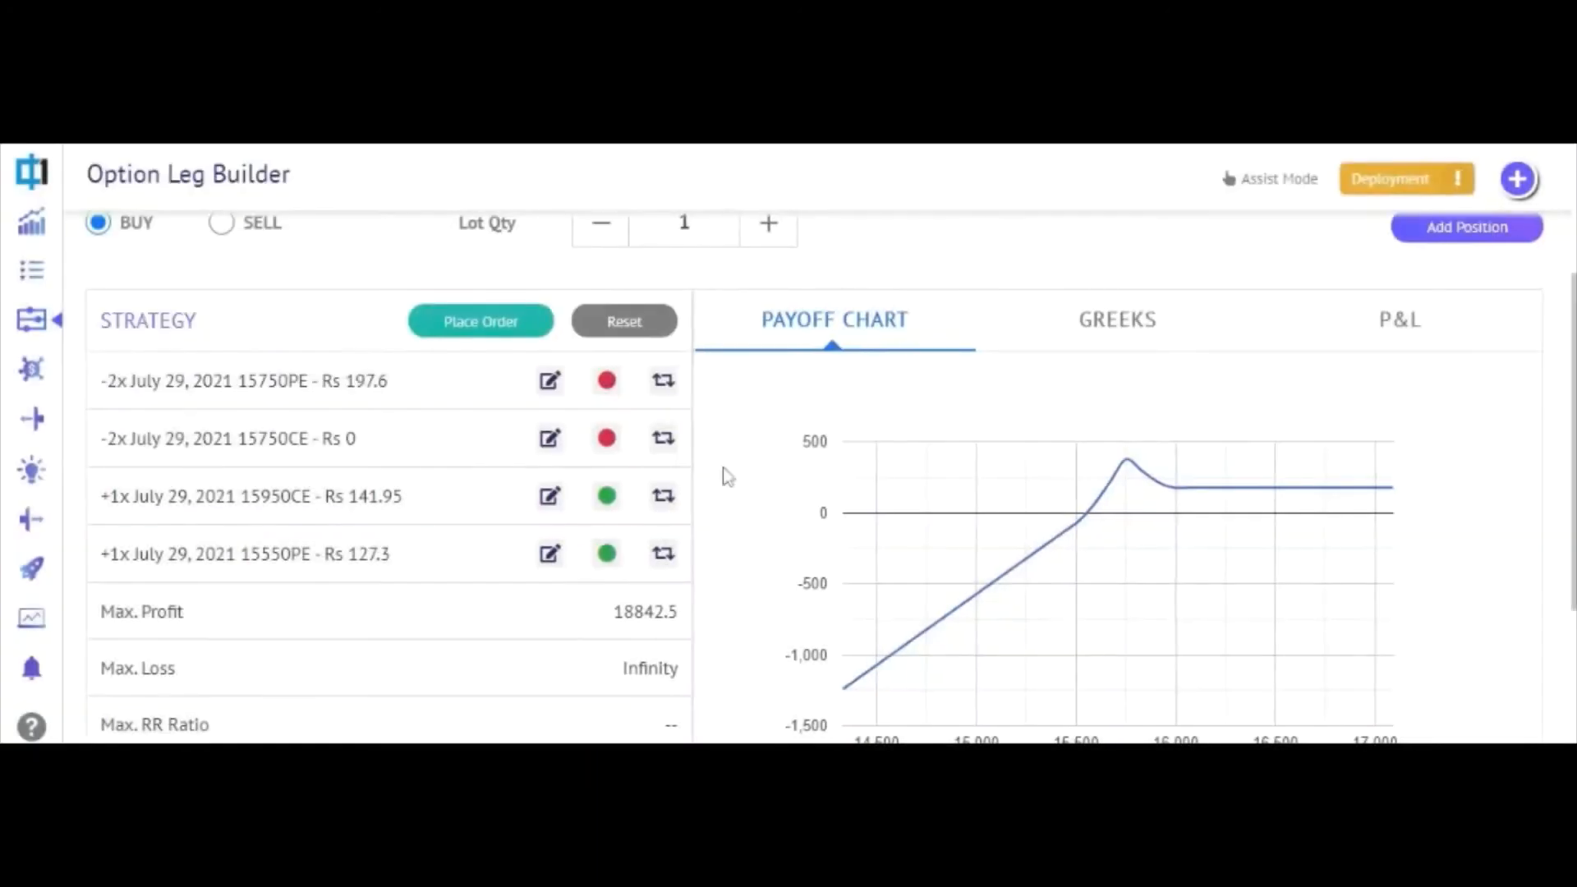
# Step: Edit the bought 15950 CE and 15550 PE legs, setting the lot quantity of each to 3
pyautogui.click(552, 498)
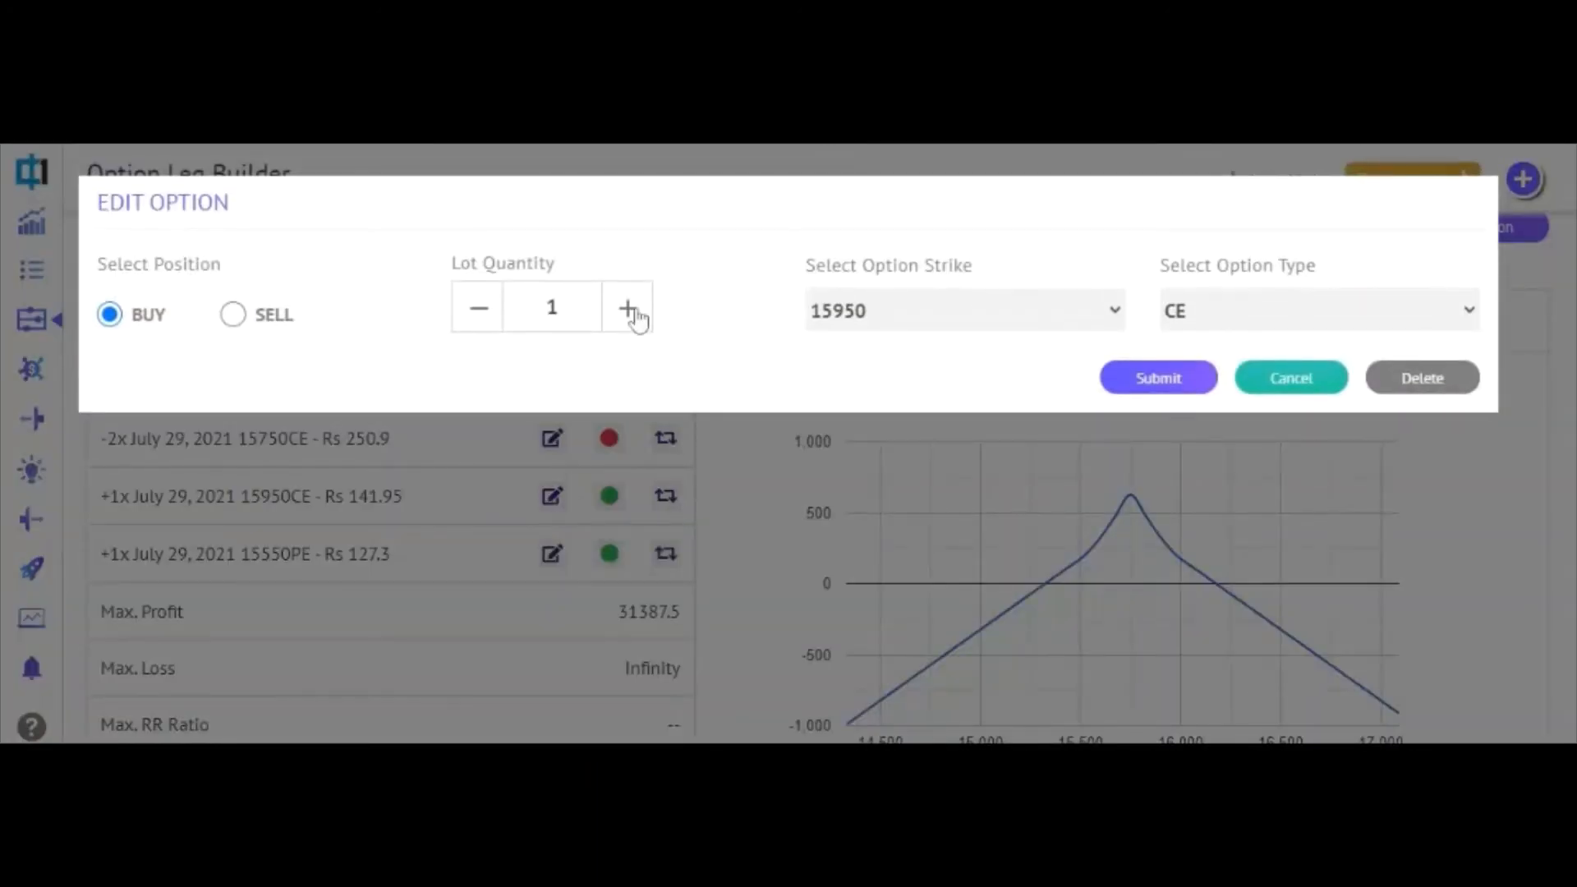
pyautogui.click(628, 307)
pyautogui.click(627, 307)
pyautogui.click(1140, 378)
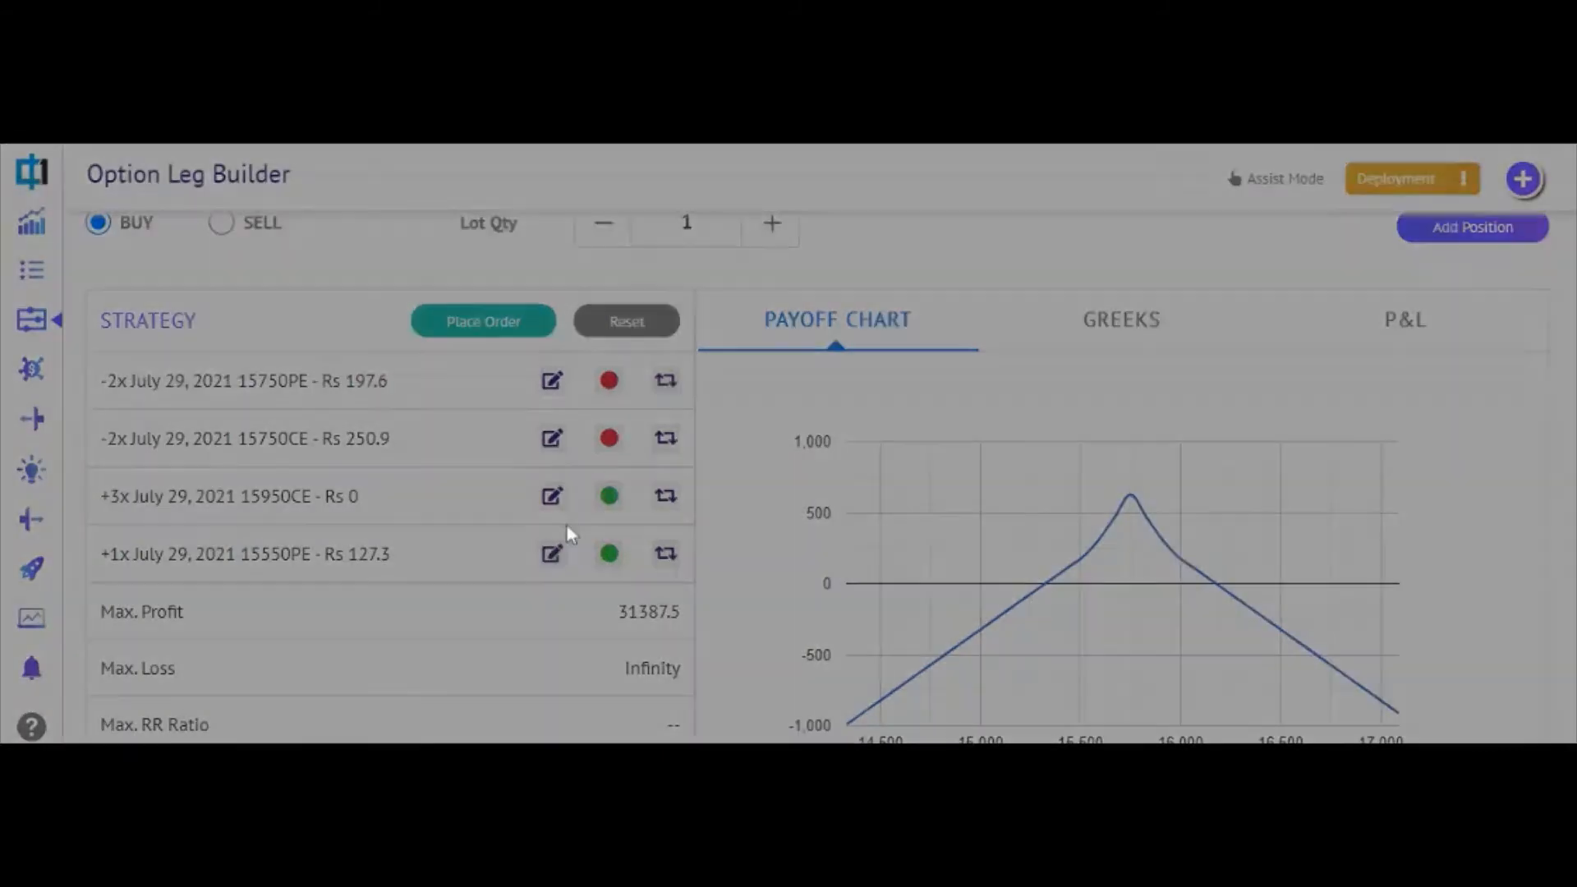
pyautogui.click(552, 554)
pyautogui.click(627, 307)
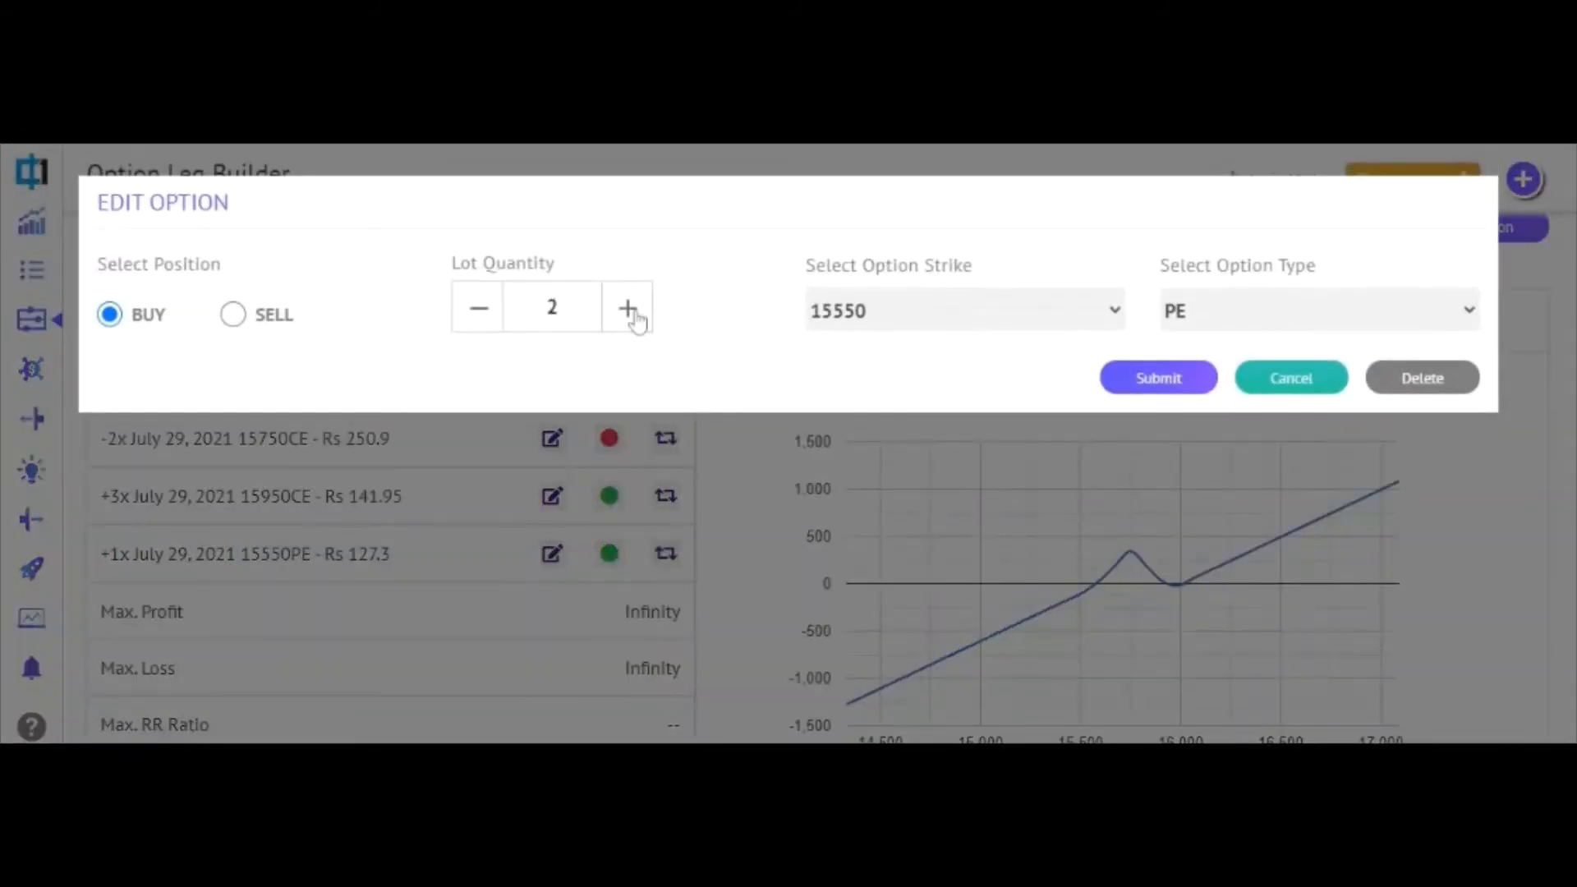
pyautogui.click(628, 307)
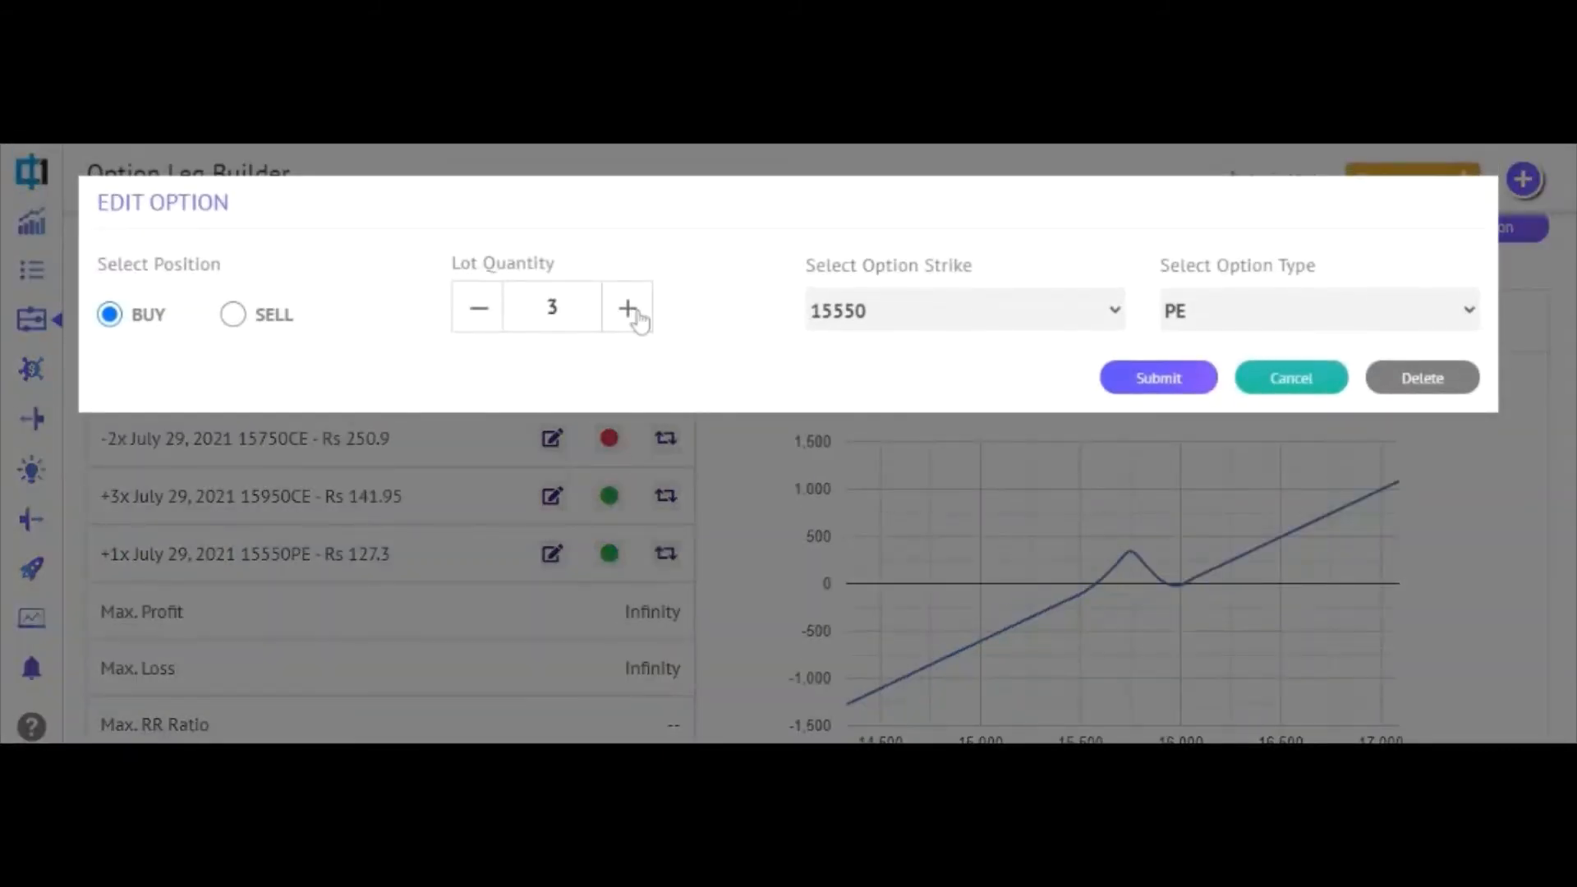
pyautogui.click(1140, 379)
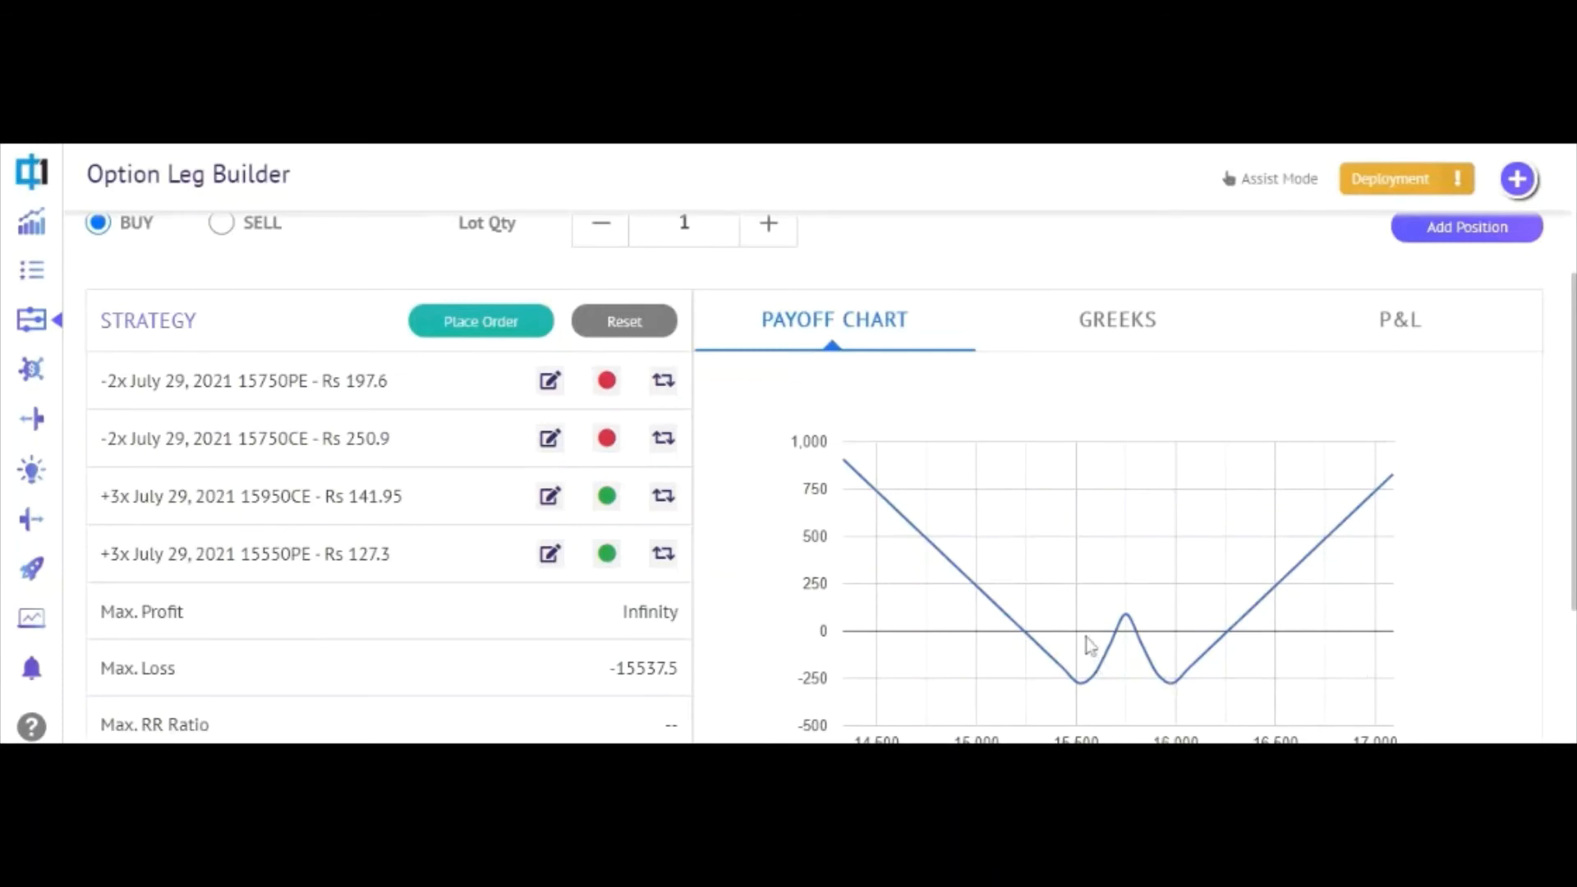
# Step: Examine the modified strategy's payoff chart, the Greeks of each leg and the P&L table
pyautogui.moveTo(1392, 478)
pyautogui.scroll(-2, 693, 574)
pyautogui.scroll(4, 985, 584)
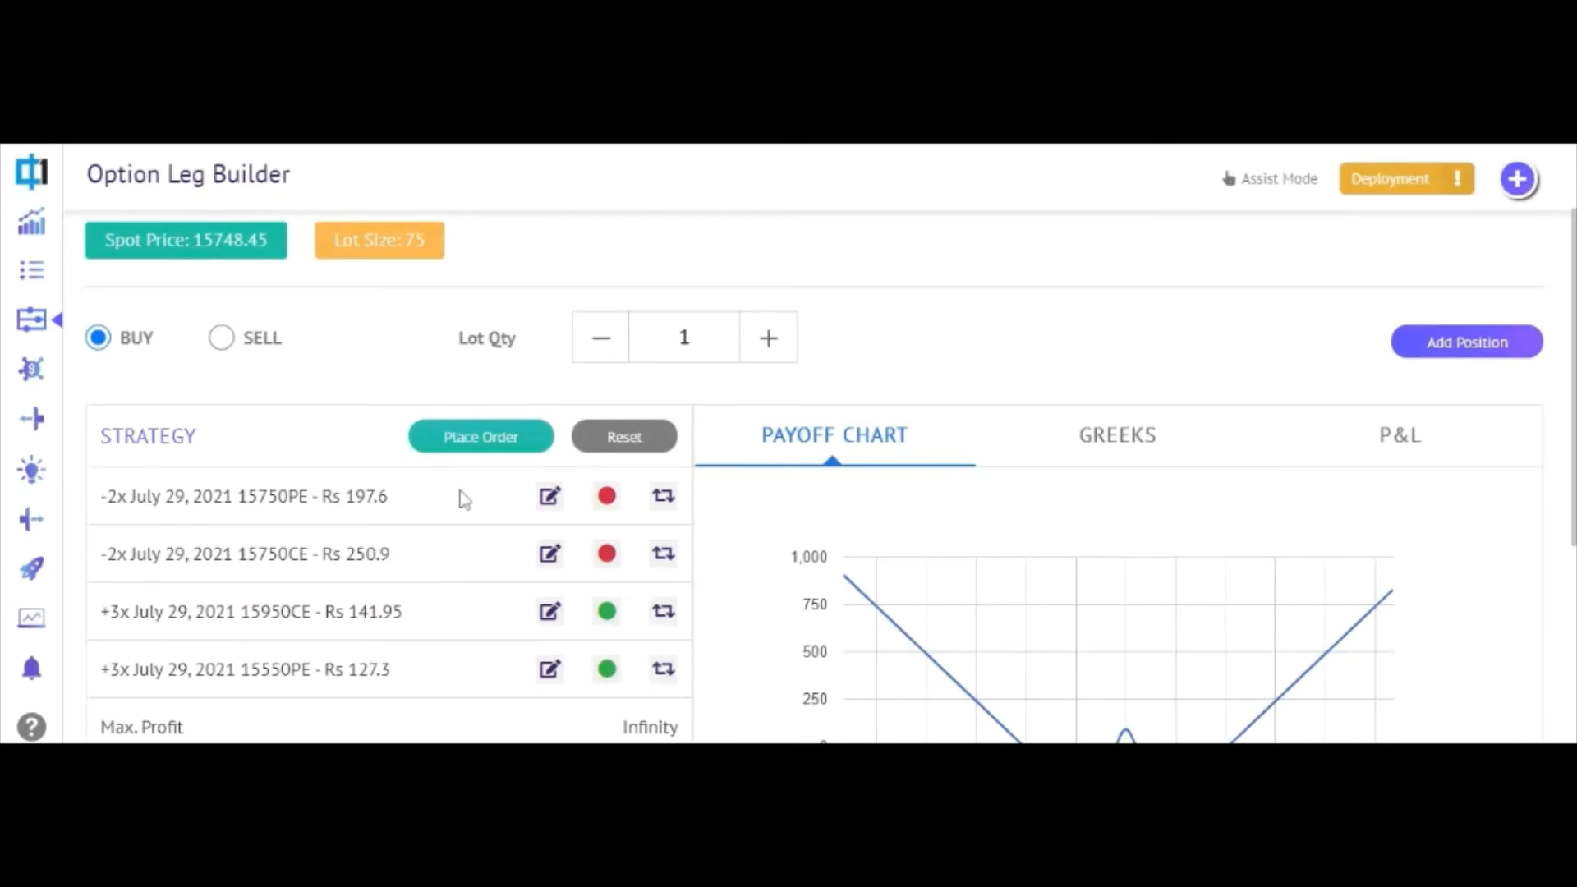
pyautogui.scroll(-1, 688, 598)
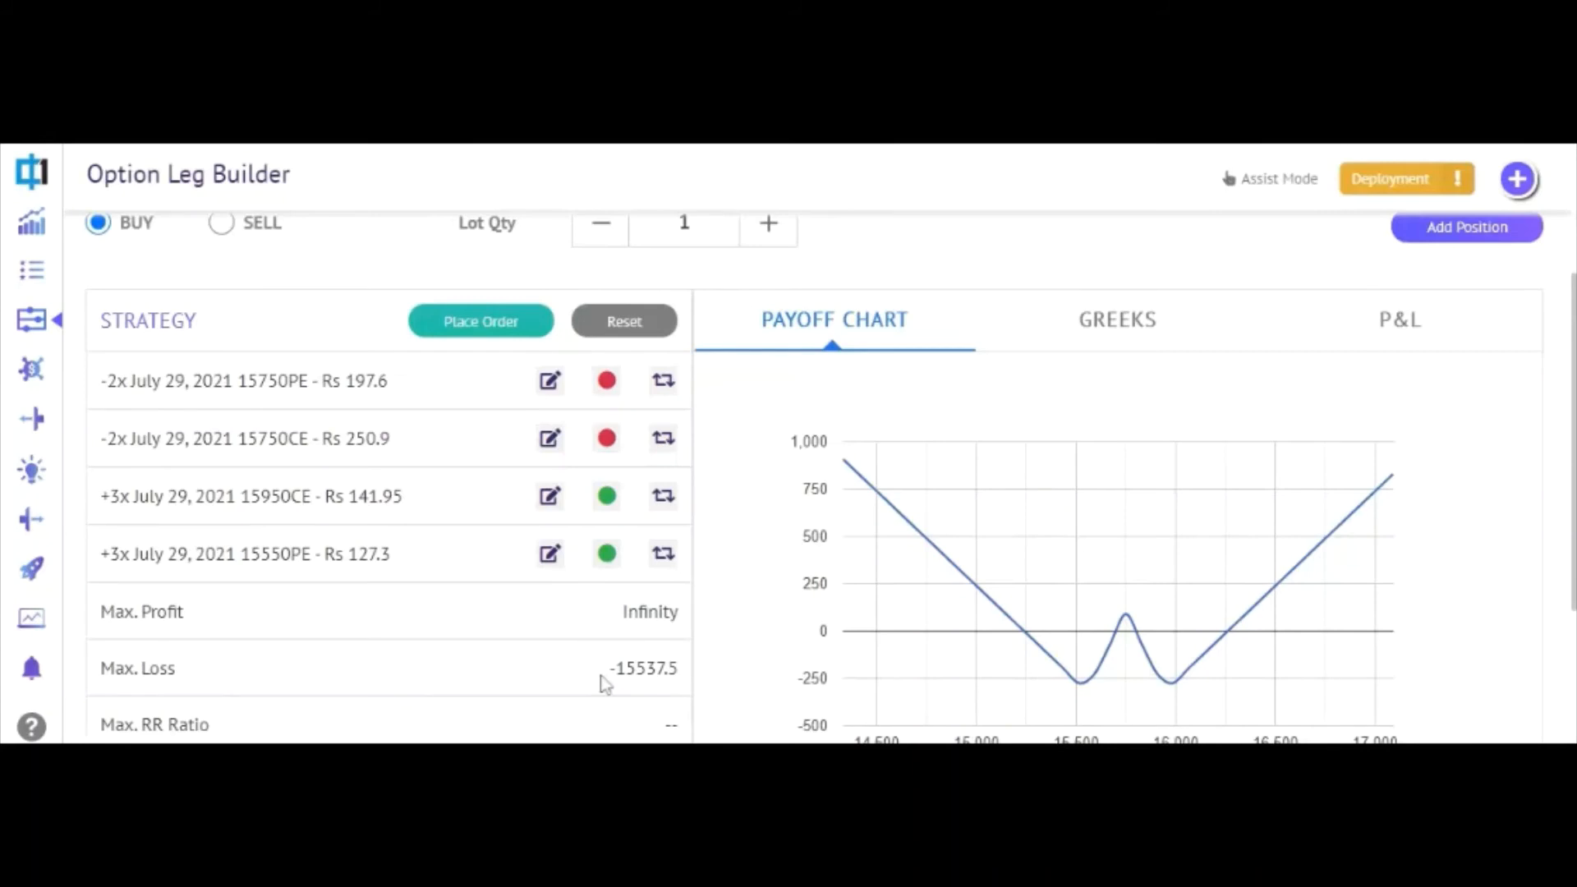
pyautogui.click(1115, 325)
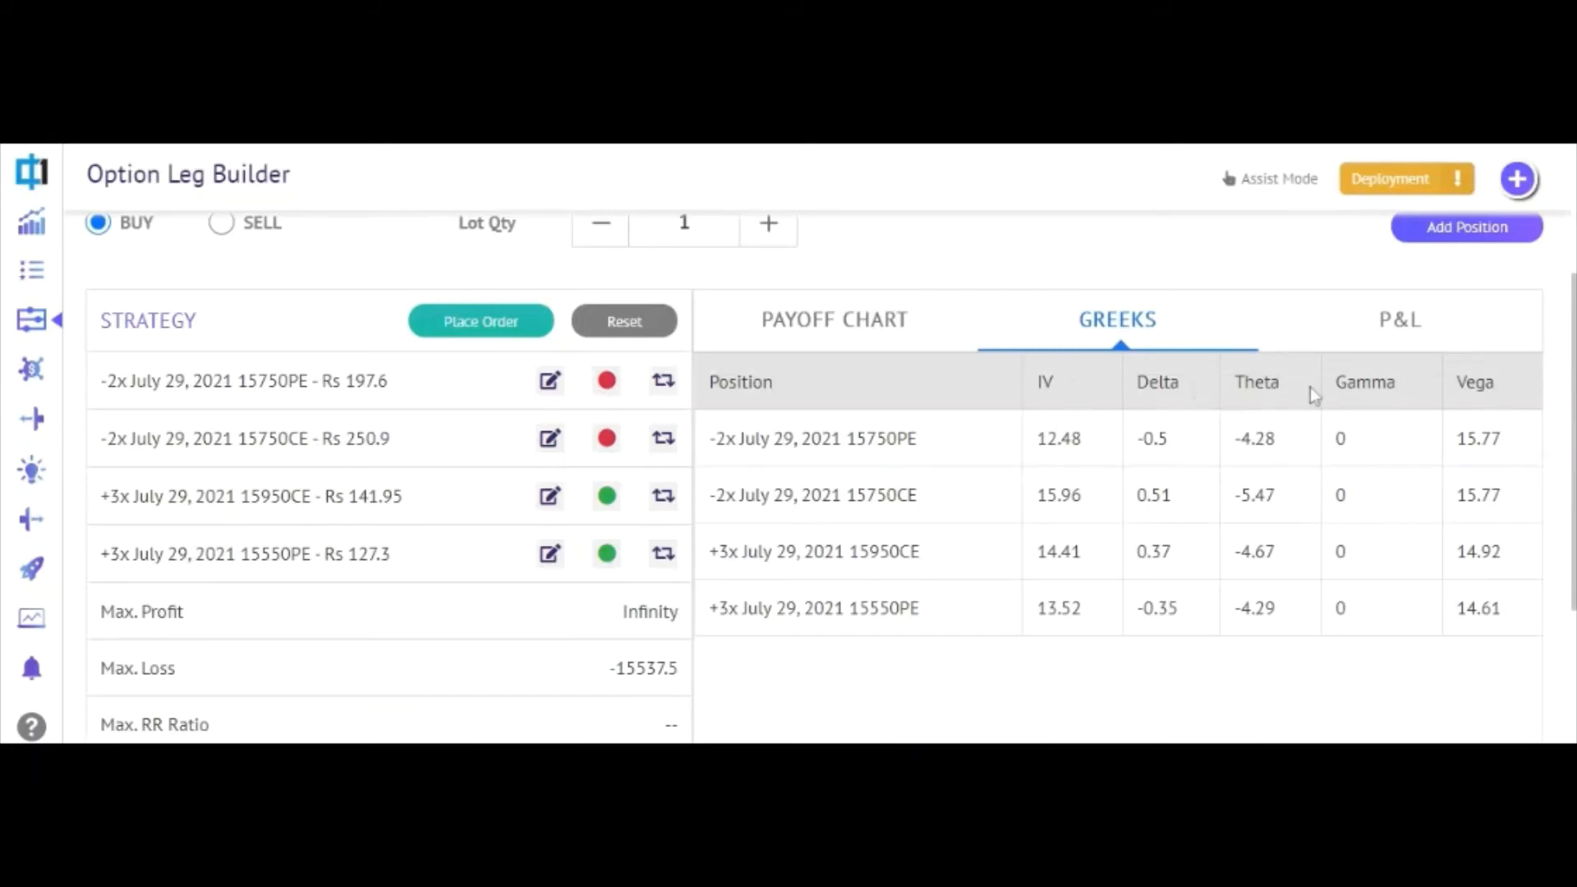
pyautogui.click(1360, 320)
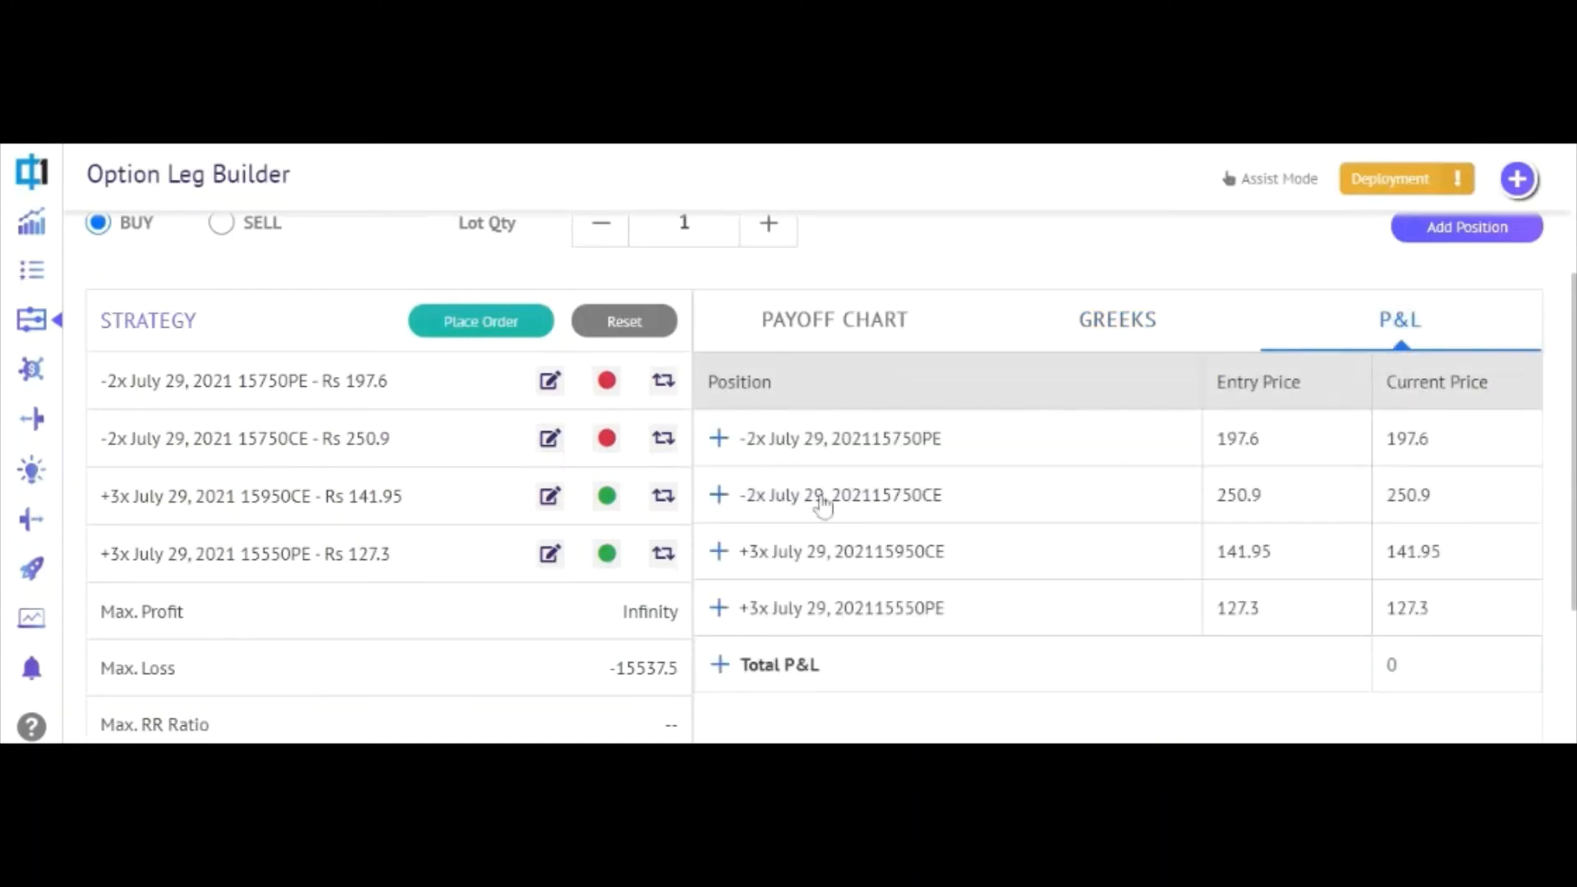
pyautogui.scroll(3, 887, 520)
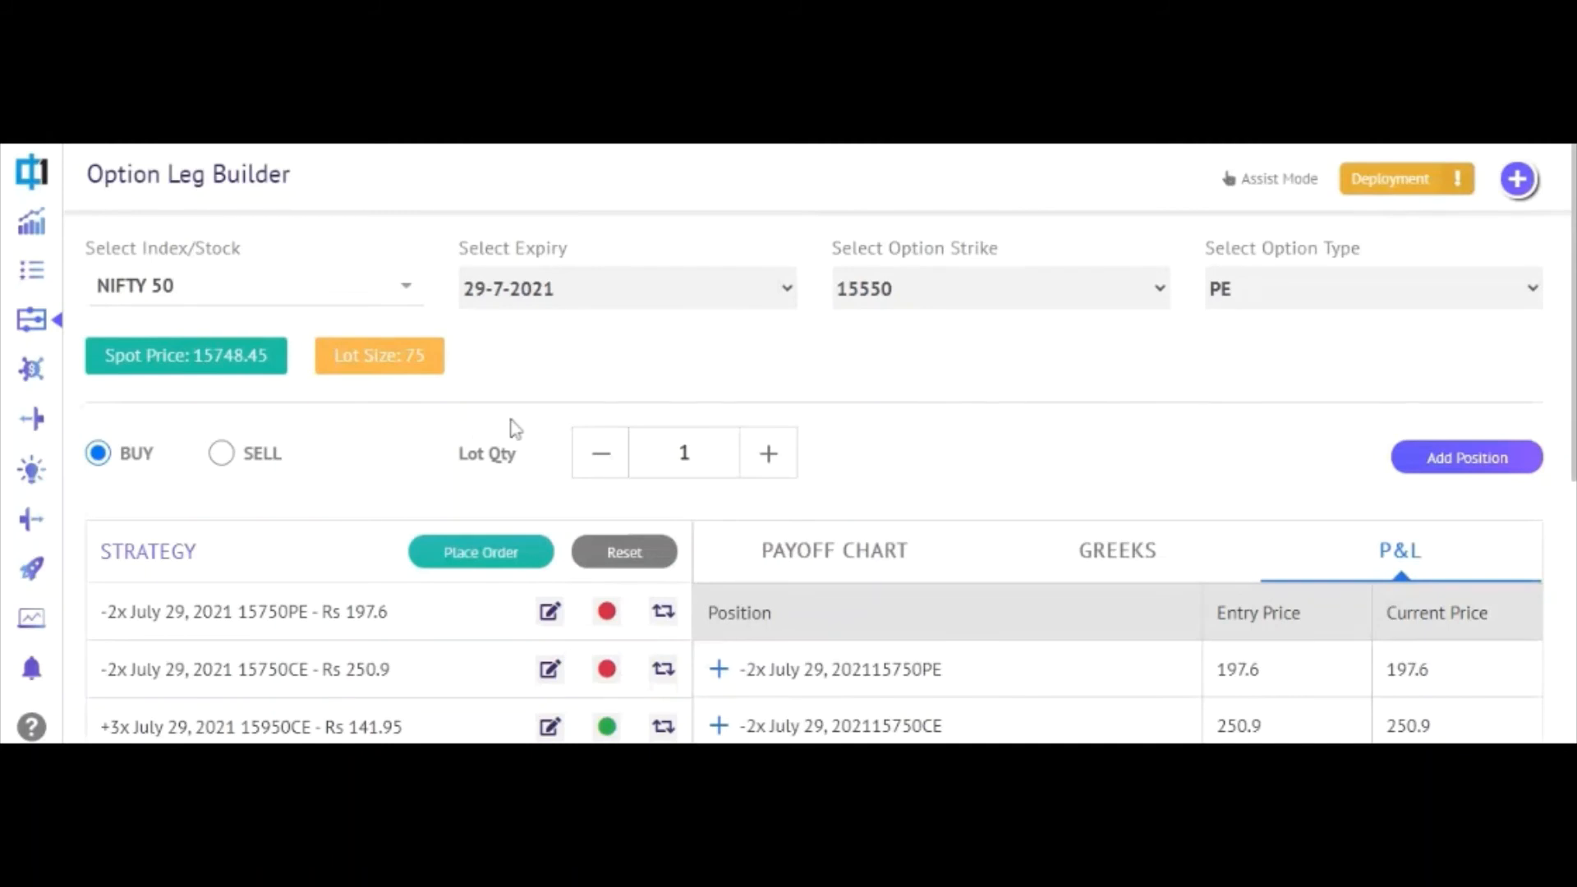
# Step: Open the Place Order form for the strategy and examine each leg's order settings, the placement options and the broker selection
pyautogui.scroll(-3, 501, 429)
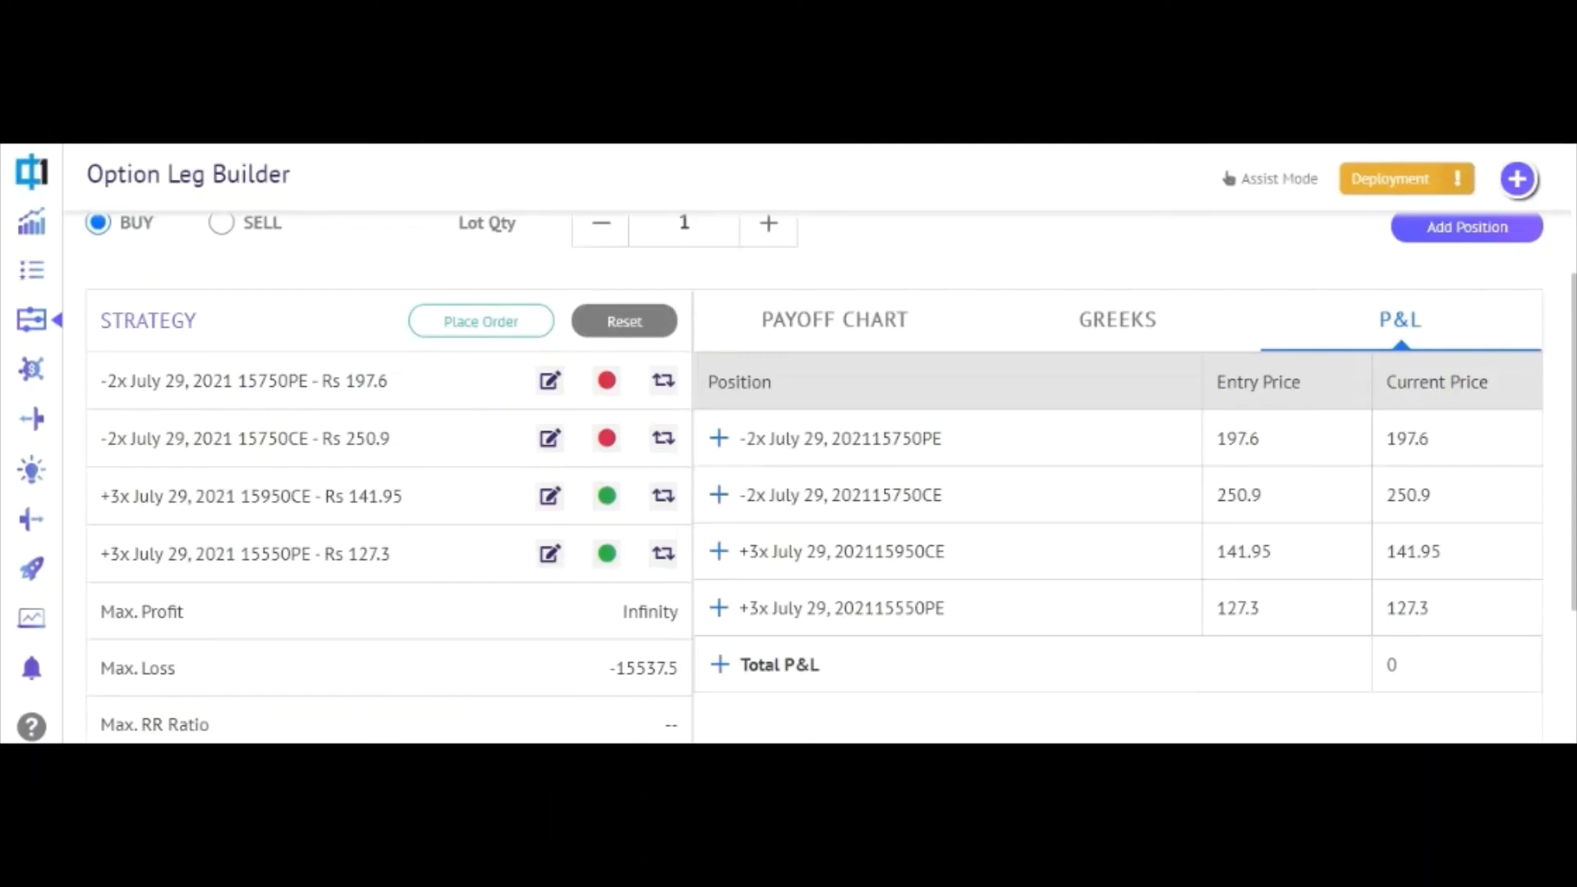
pyautogui.click(487, 329)
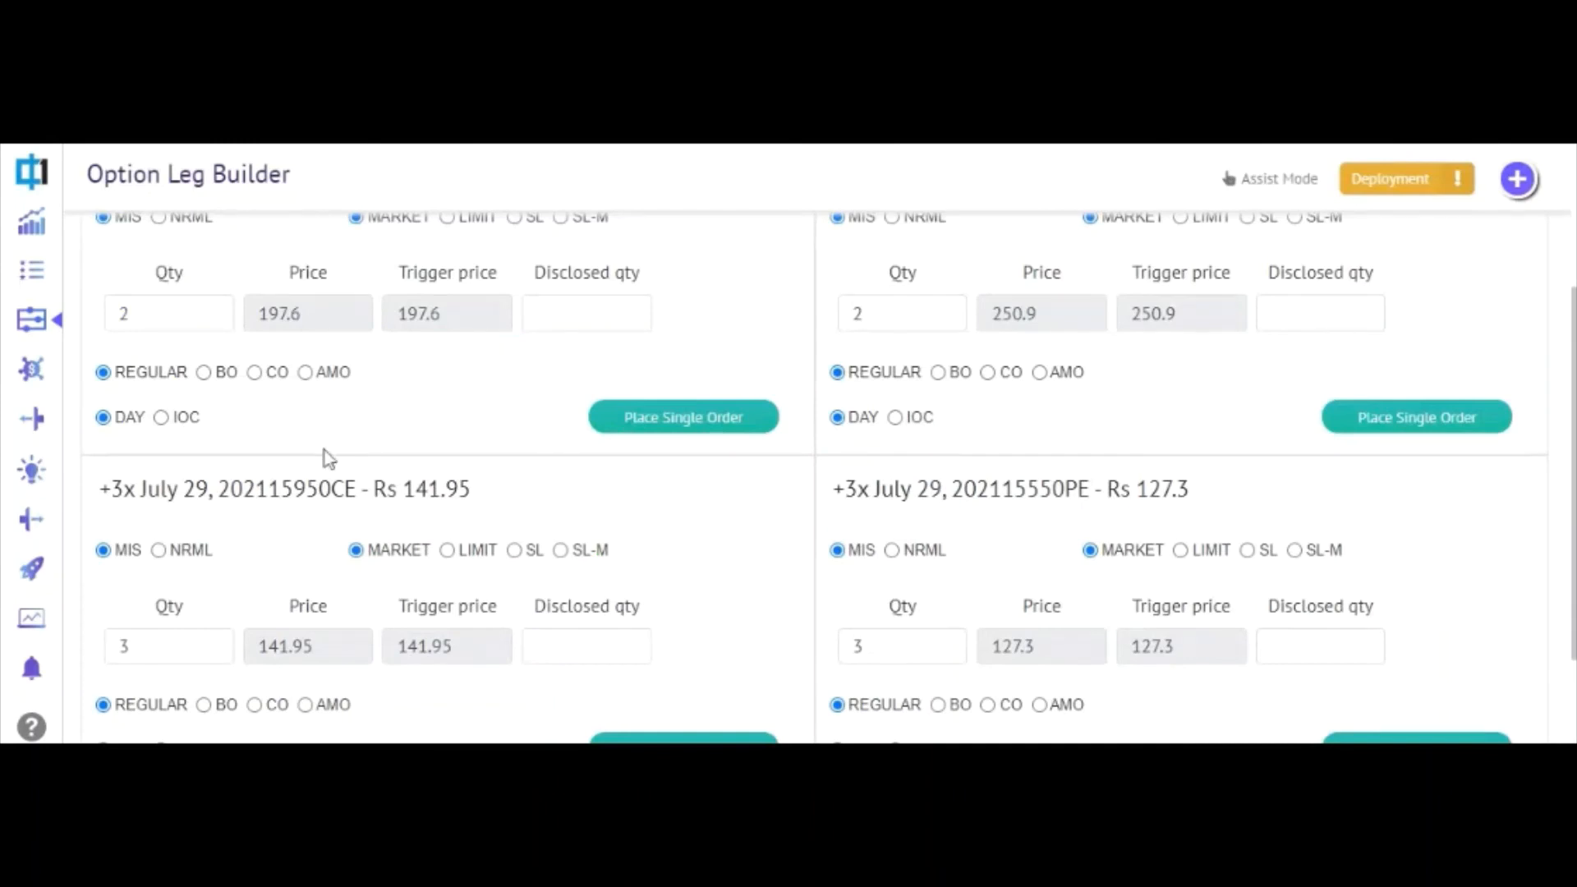
pyautogui.scroll(2, 588, 380)
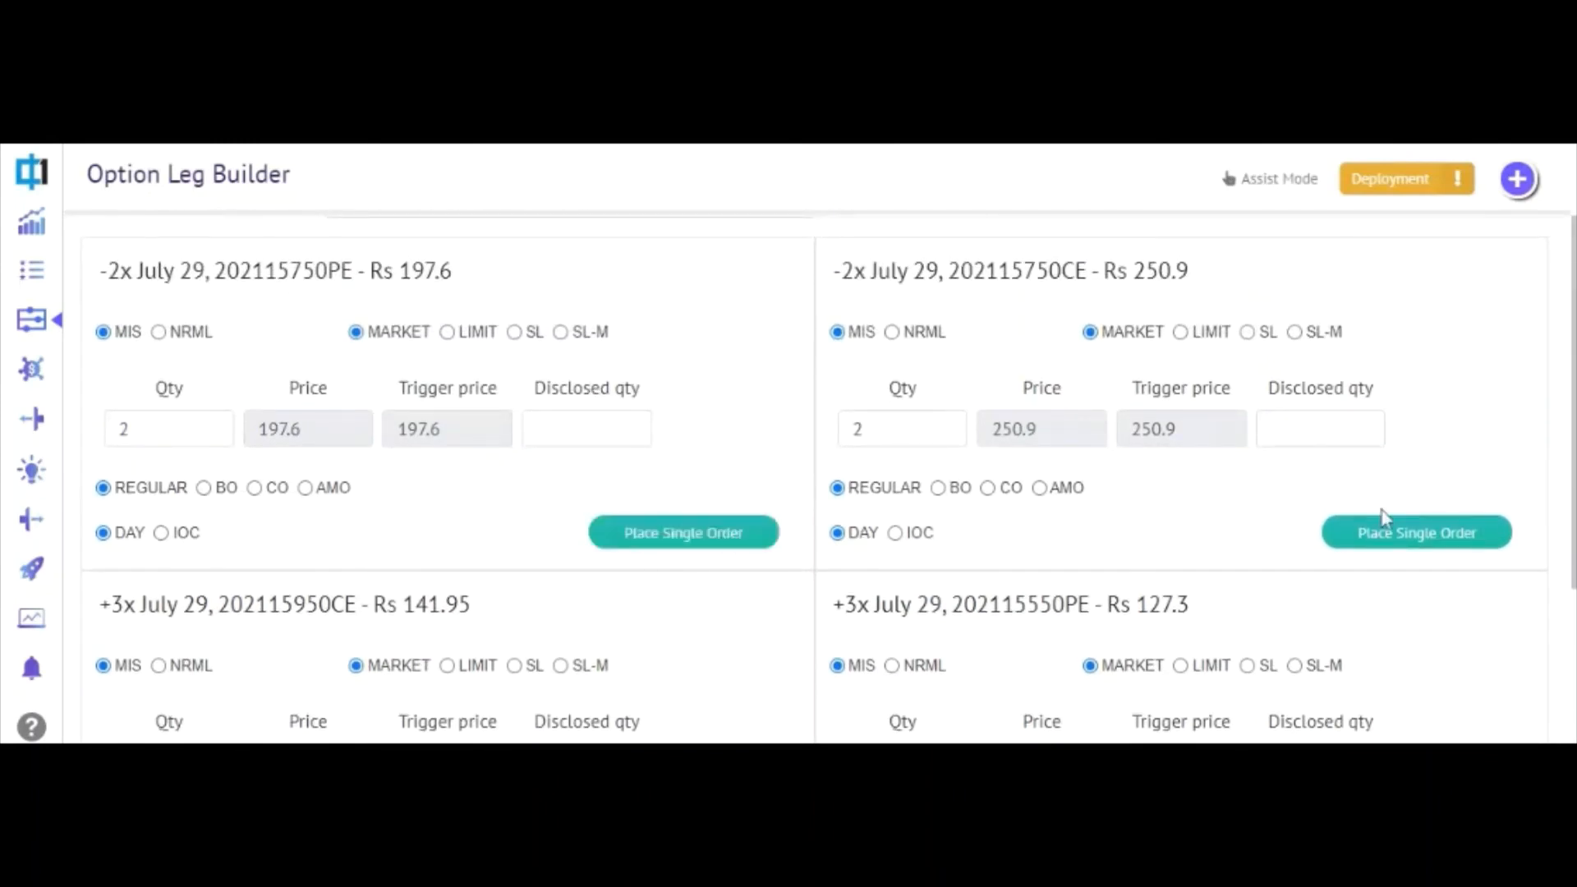
pyautogui.scroll(-3, 613, 404)
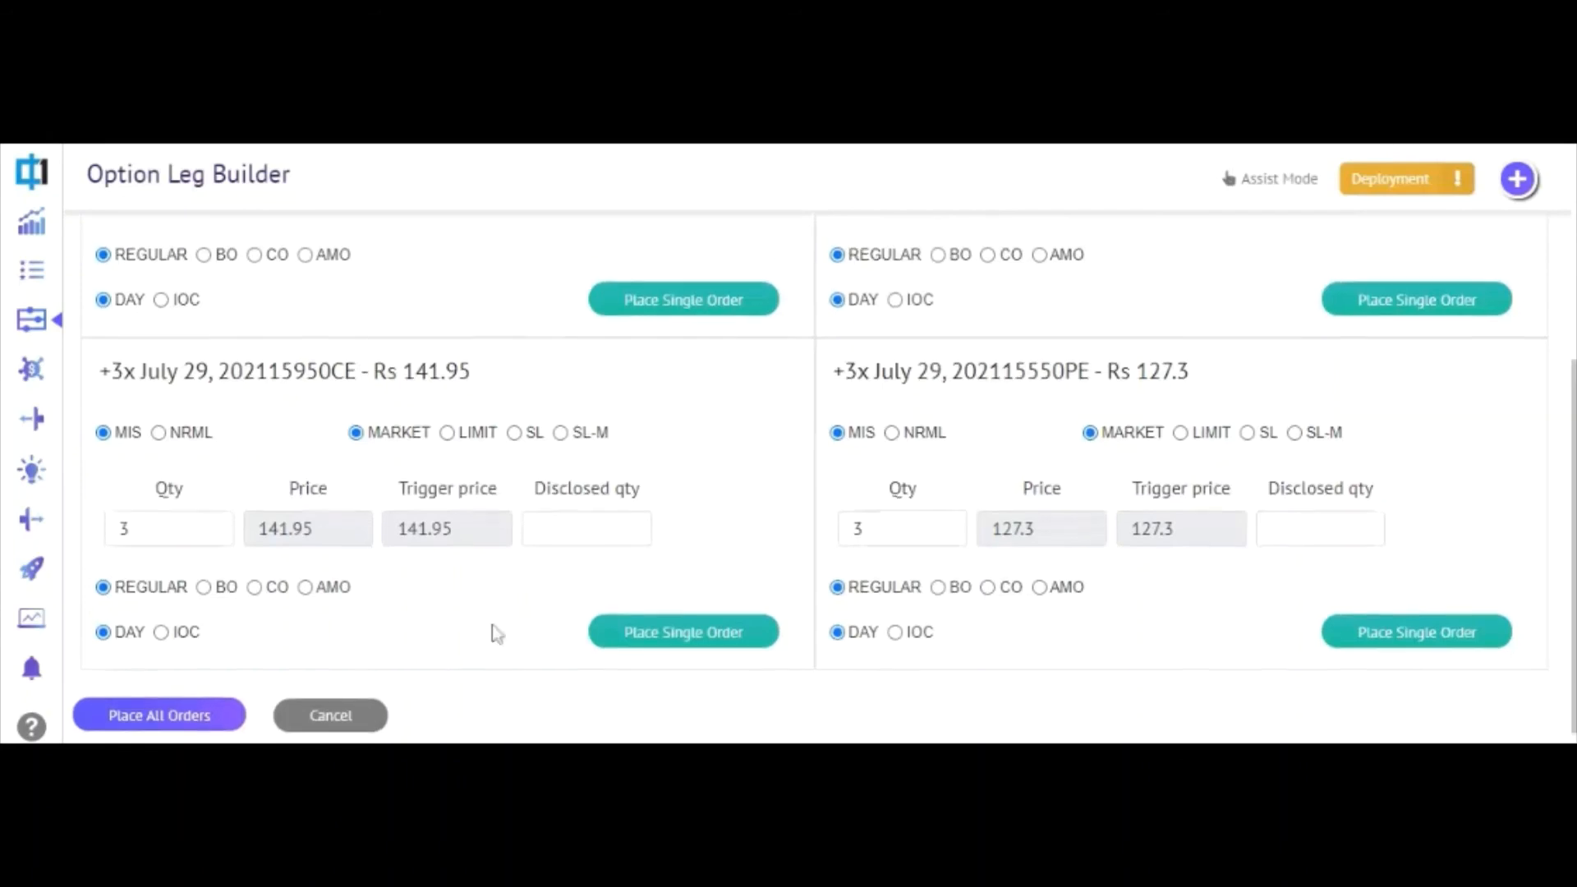
pyautogui.scroll(4, 493, 633)
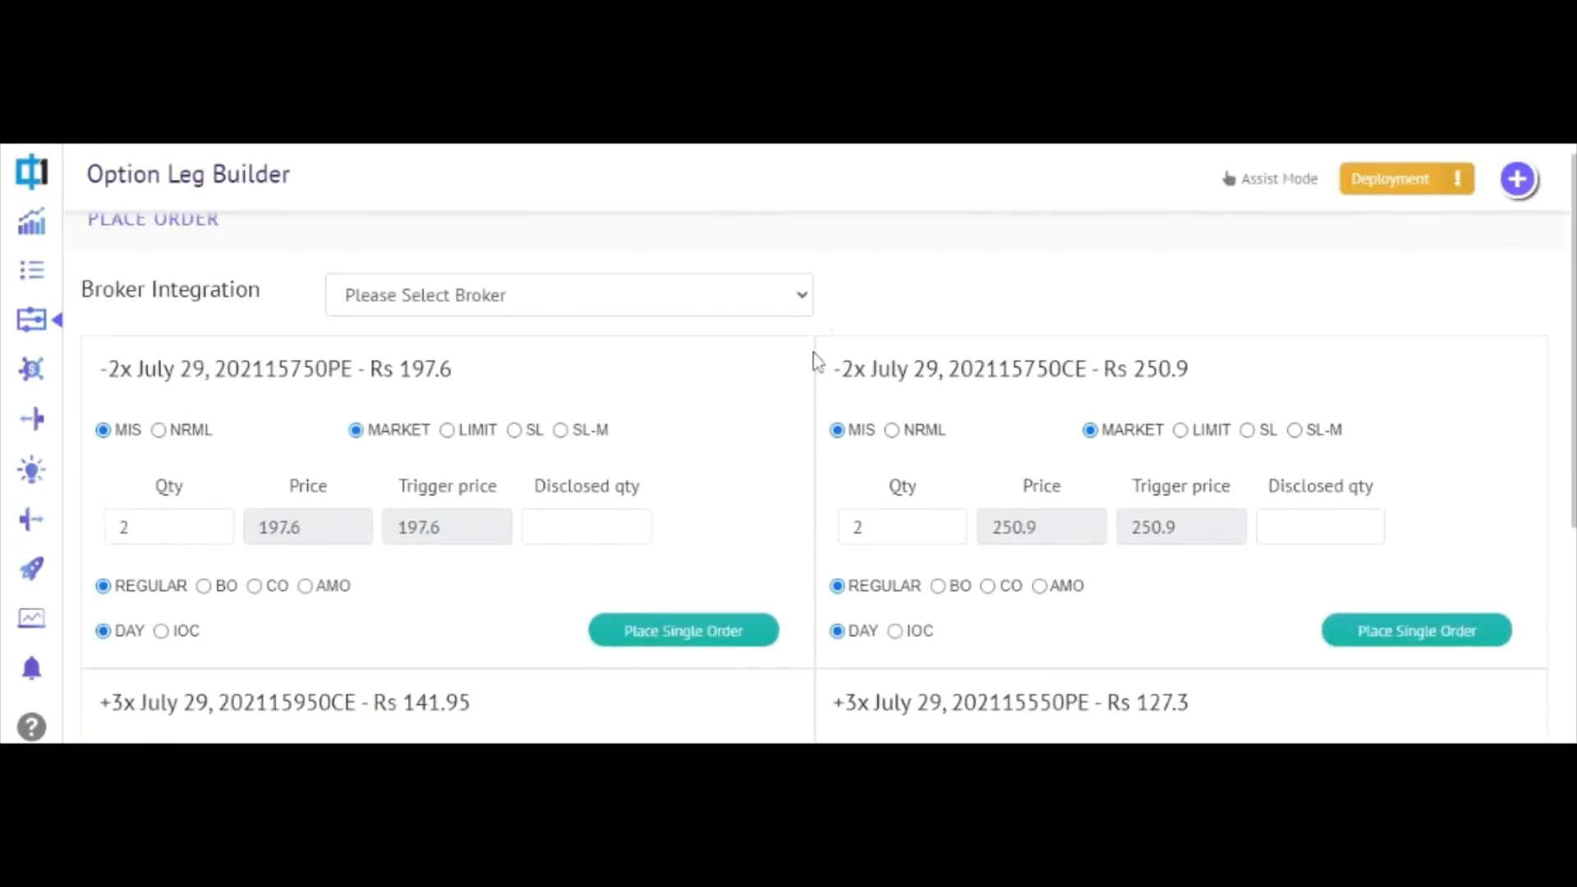
pyautogui.scroll(1, 813, 357)
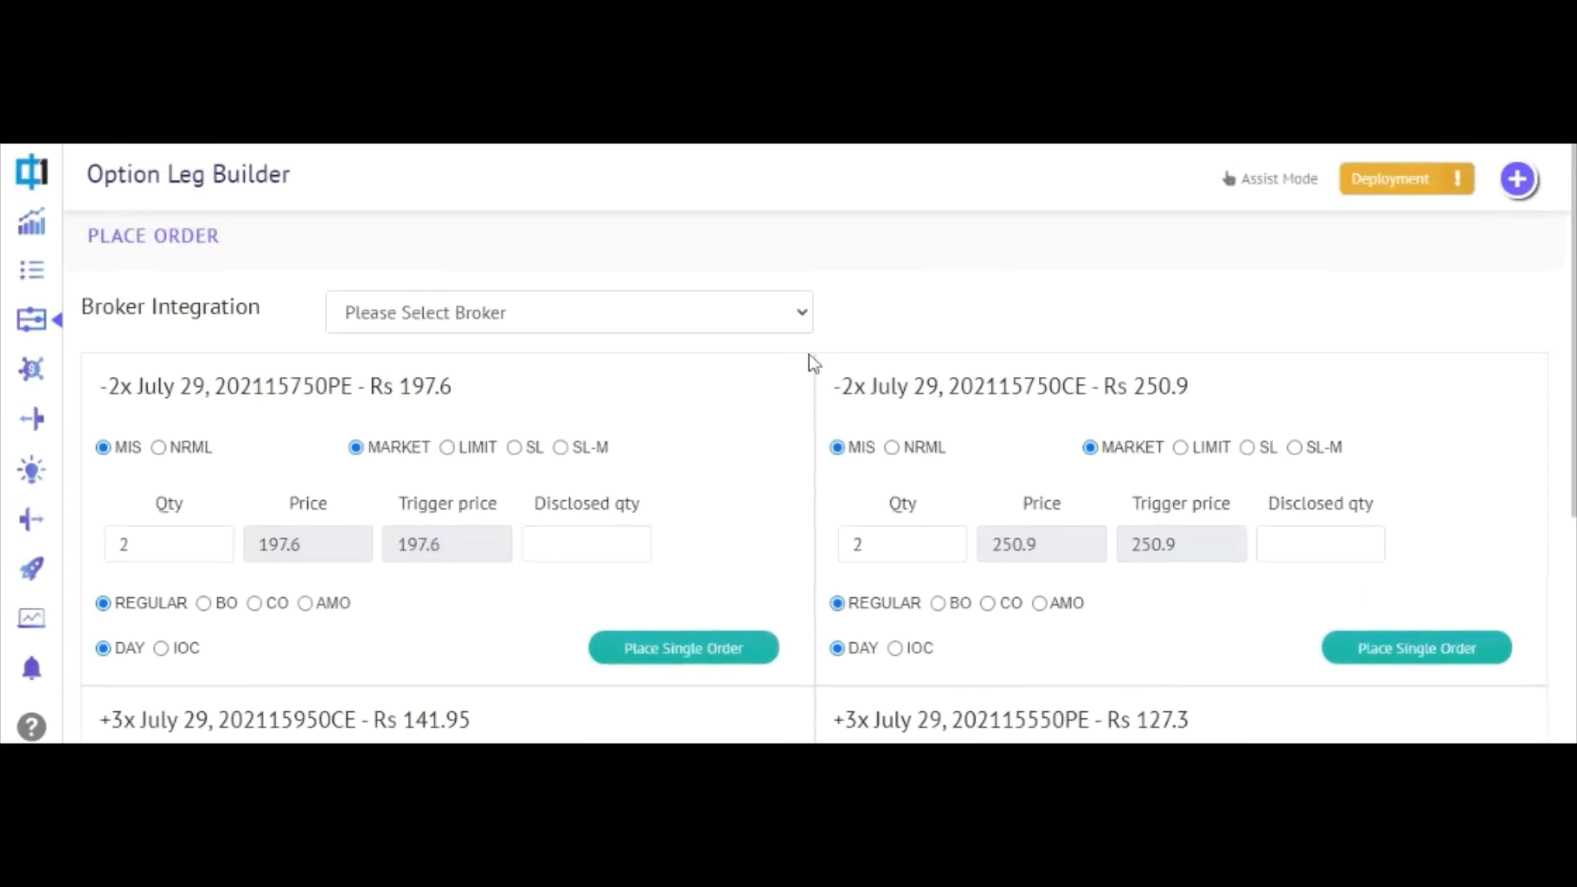